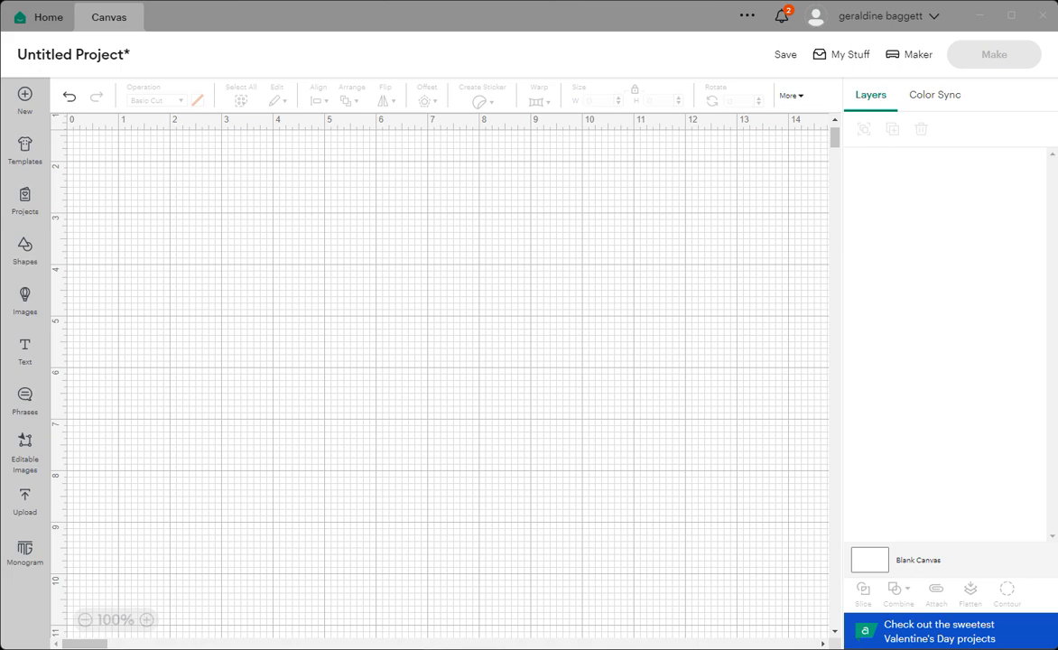
- Switch to the browser's Omni hexagon calculator and review its search result page and the length units offered for Side (a)
drag(1057, 83, 775, 83)
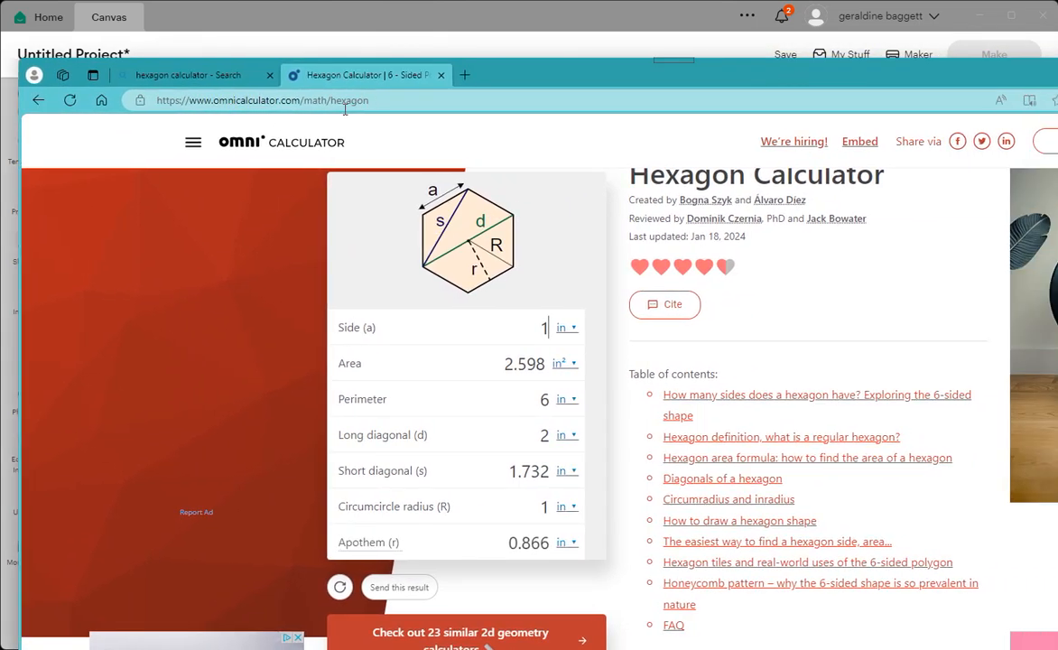
click(219, 80)
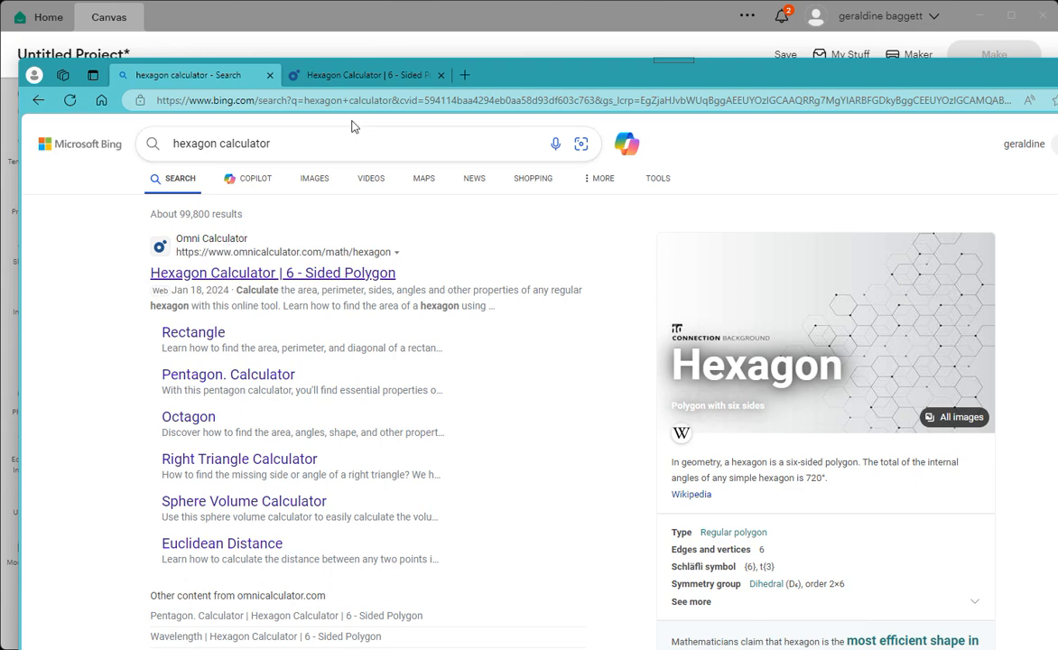
click(355, 76)
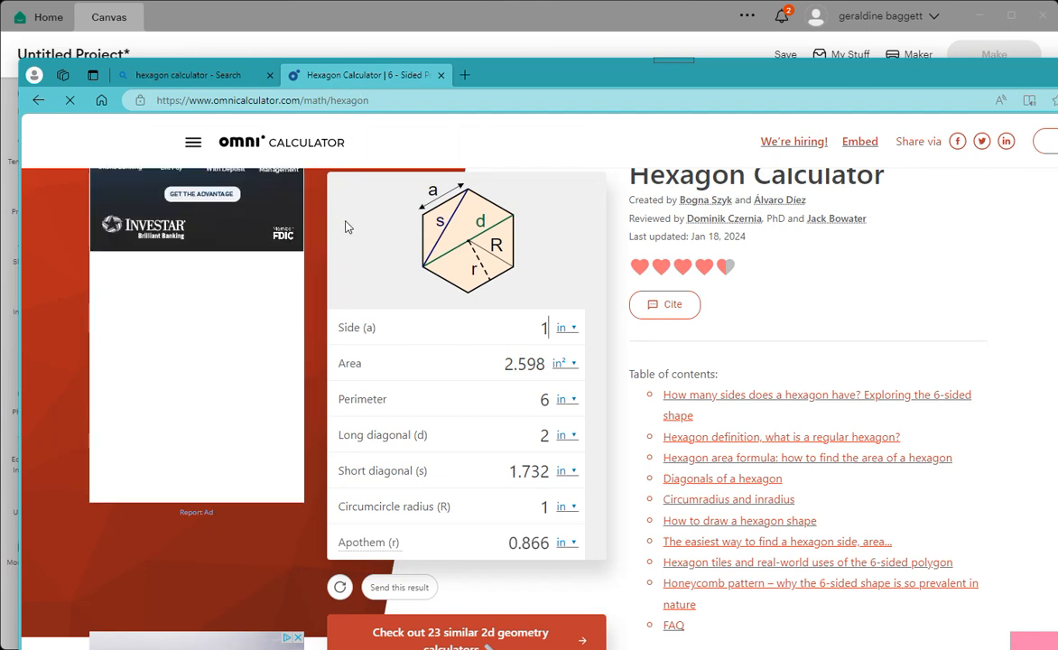
click(575, 330)
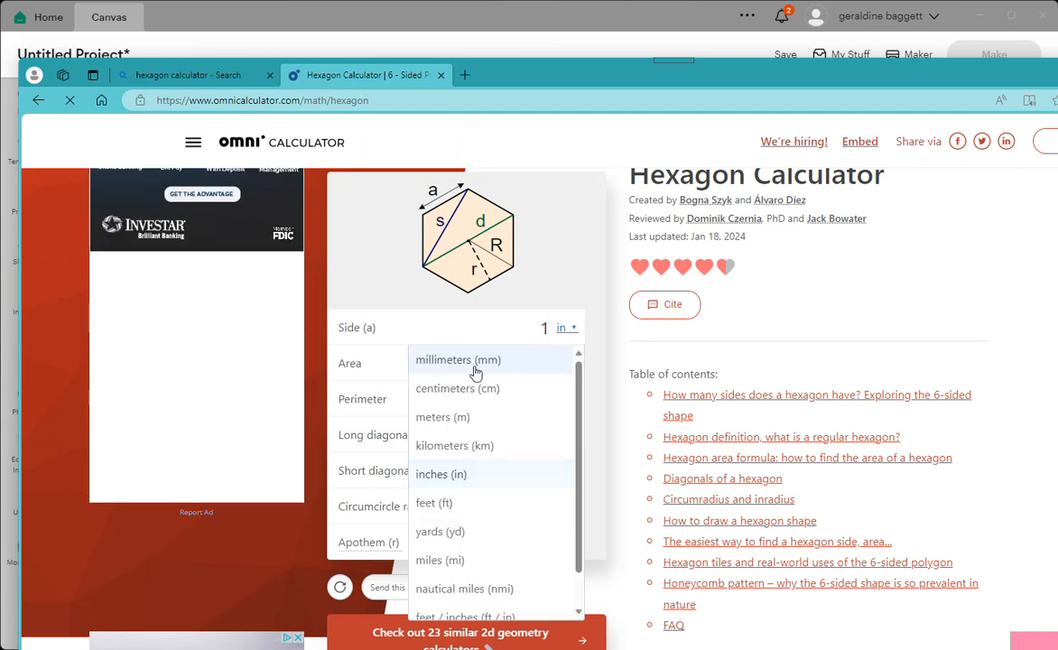
click(467, 310)
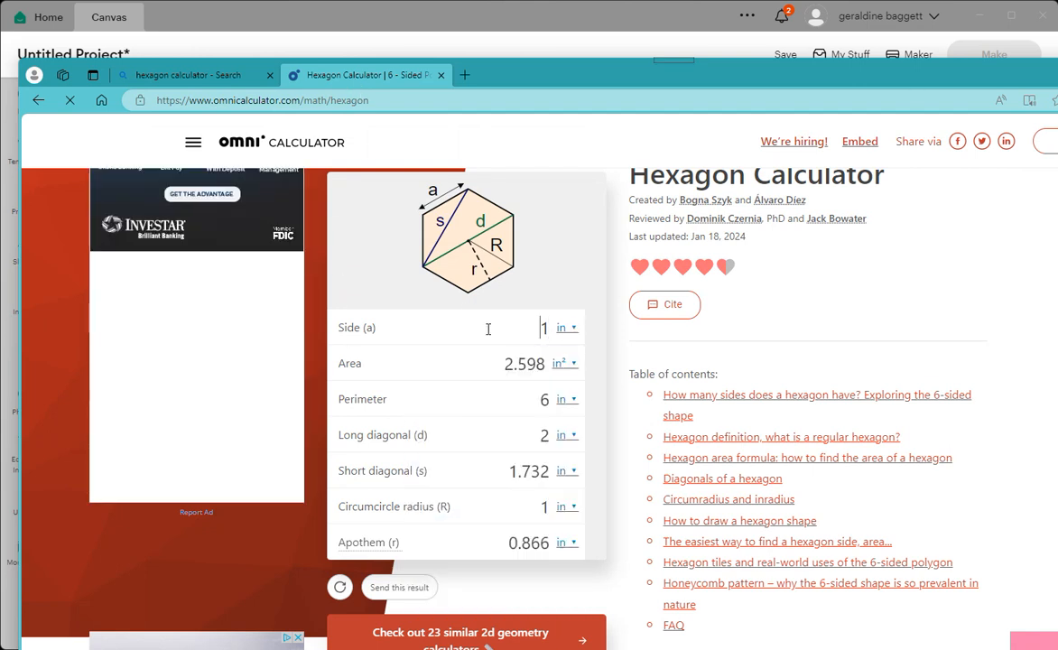
- Set Side (a) to 7.265 in in the hexagon calculator
click(547, 327)
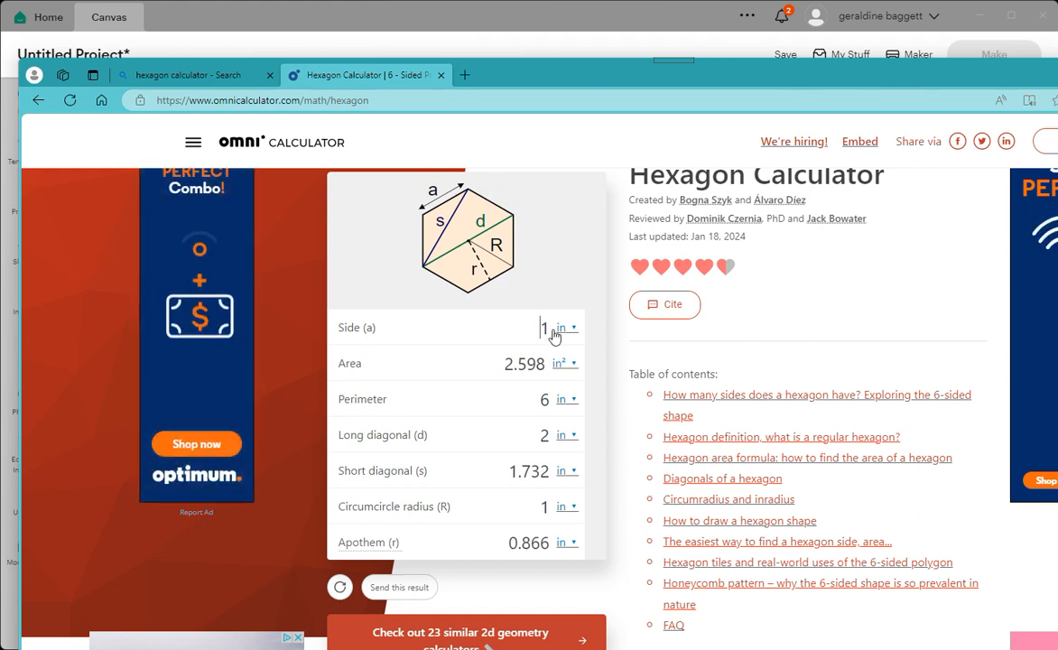
double_click(546, 328)
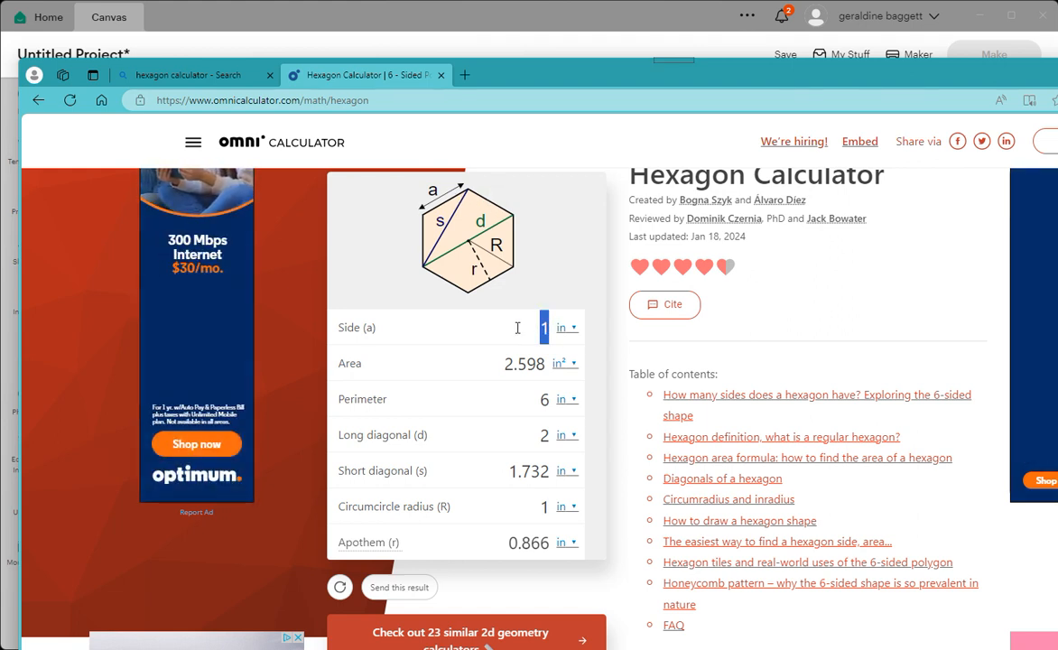
text(7.)
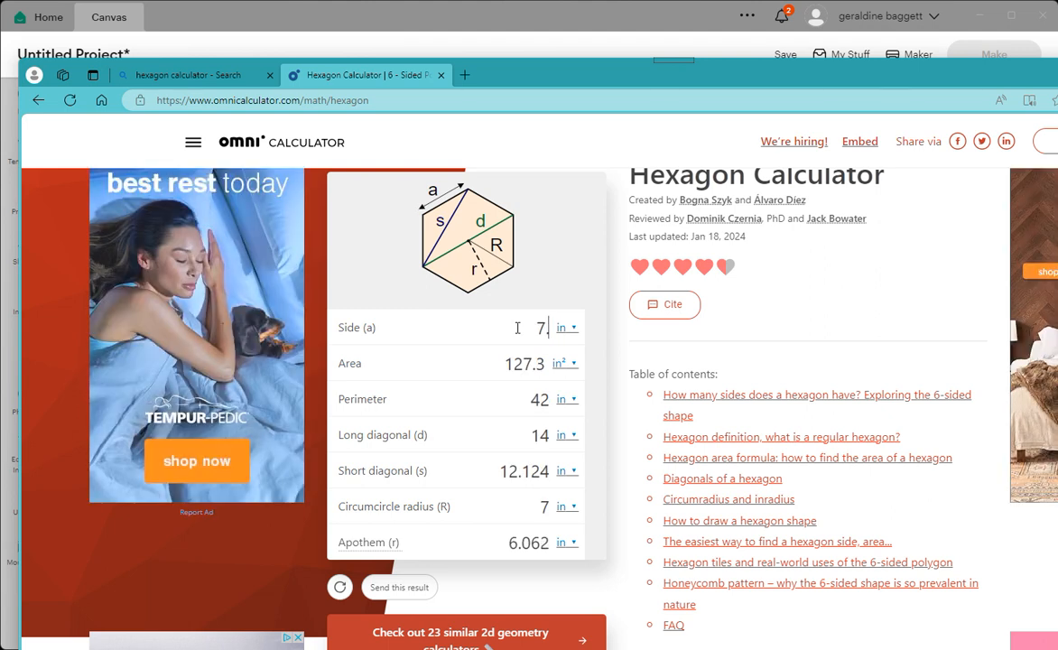
text(265)
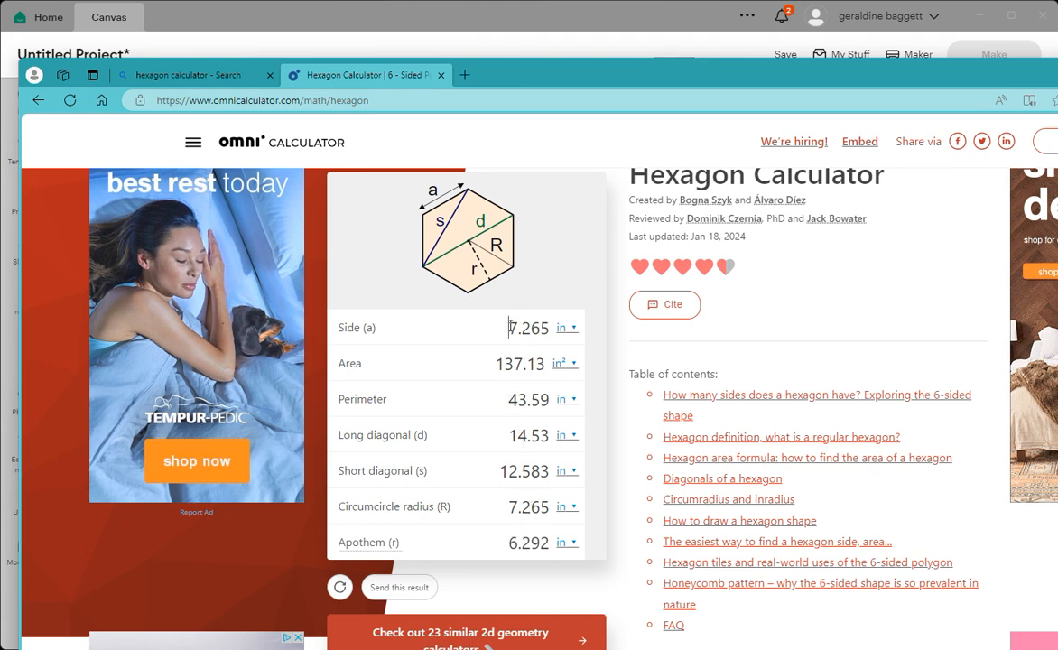
- Set Side (a) to 1 in in the hexagon calculator and return to the Cricut Design Space canvas
drag(510, 329, 550, 328)
text(1)
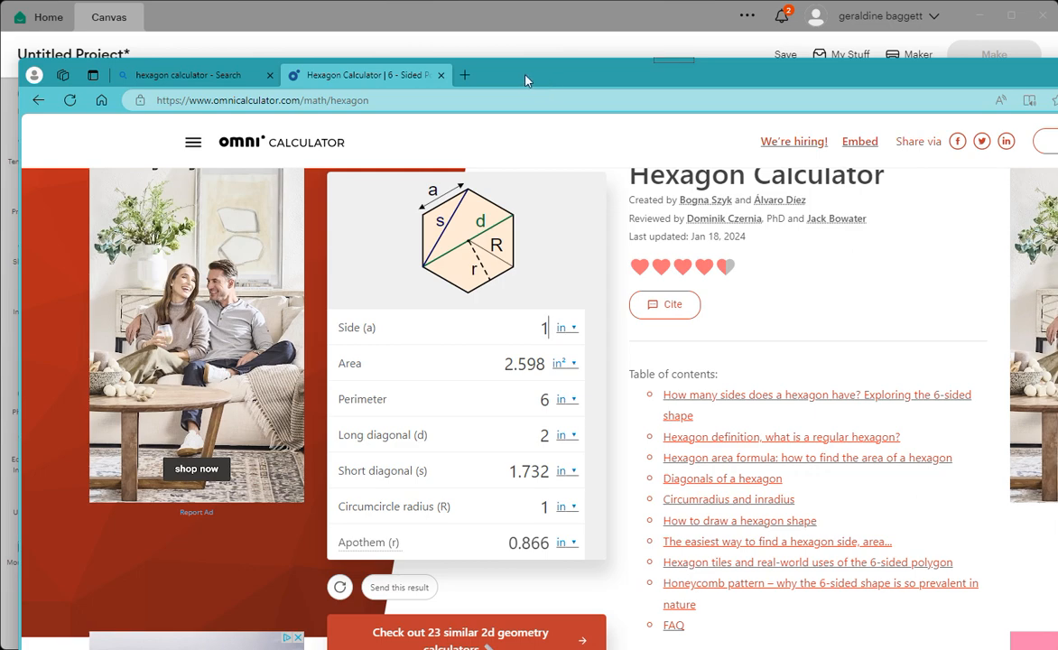
drag(526, 80, 1057, 95)
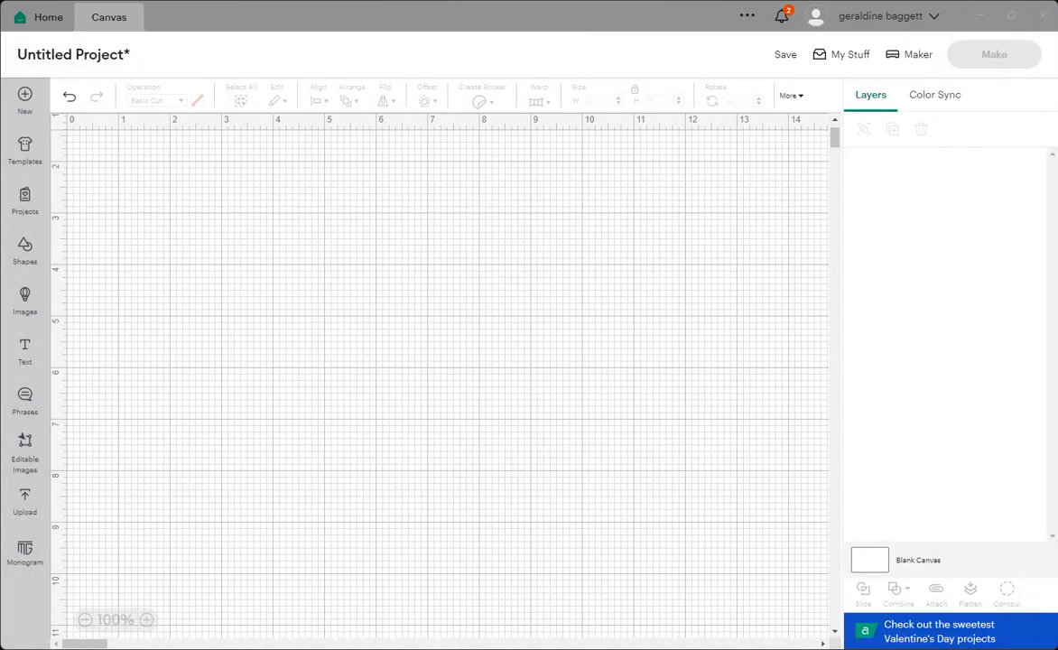
- Insert a hexagon shape and move it to about x 5.08, y 3.25 on the canvas
click(26, 254)
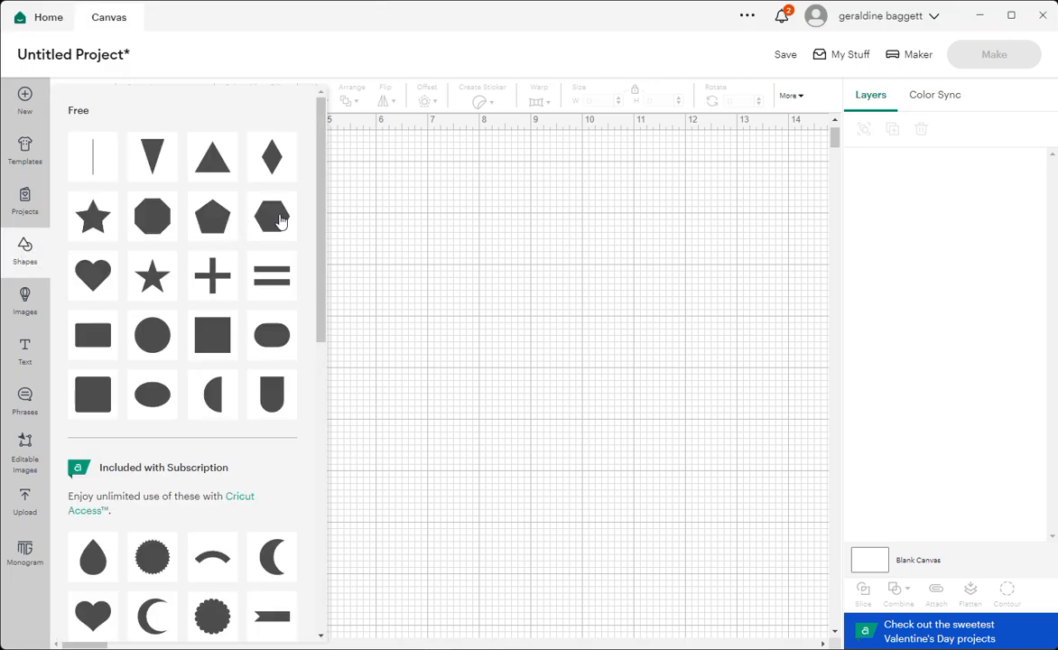
click(279, 220)
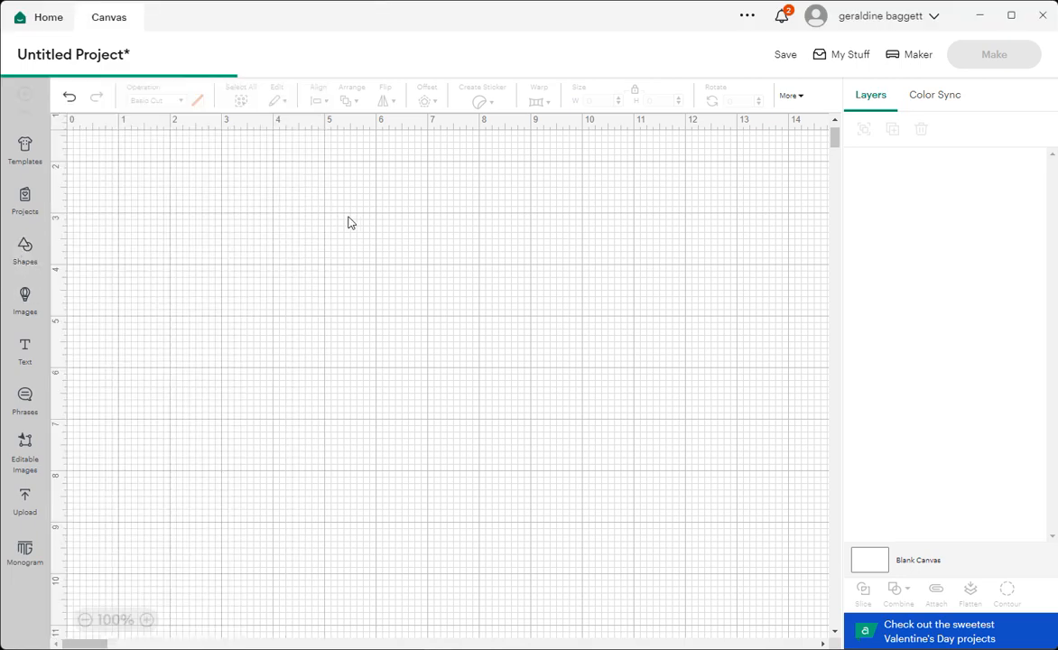
drag(171, 216, 406, 291)
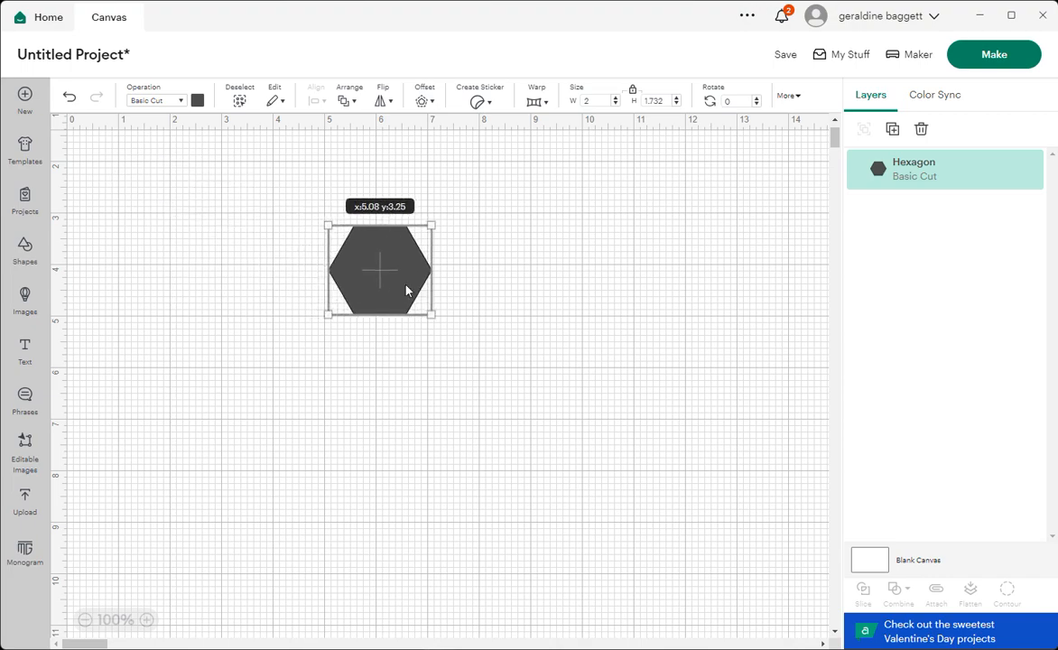
- Unlock the hexagon's proportions and stretch it freely to about 3.21 in by 4.07 in
click(633, 91)
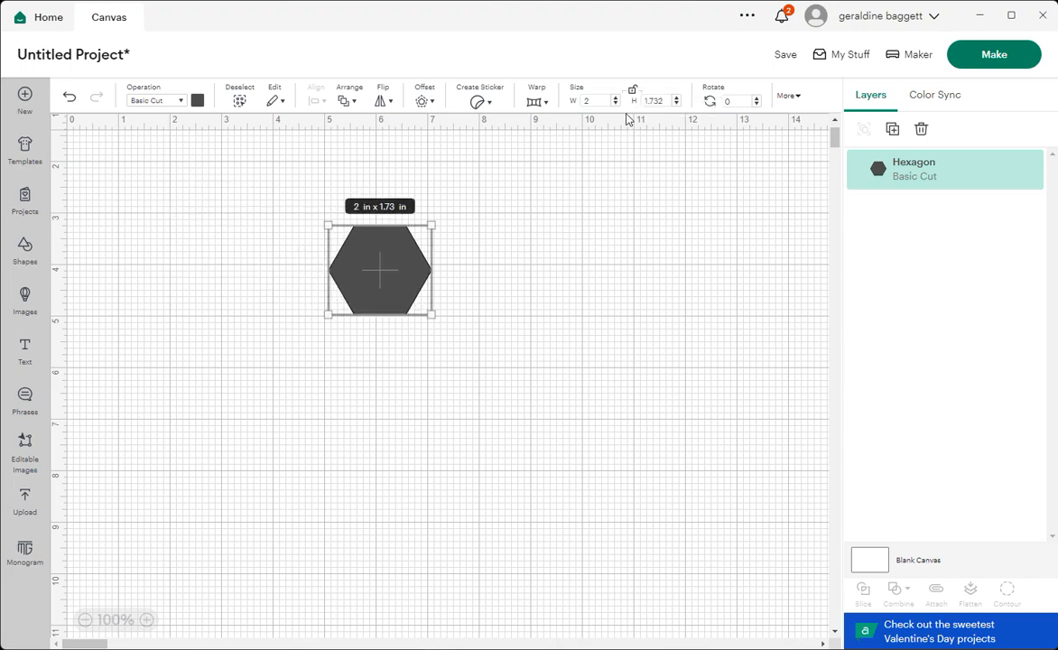
drag(433, 314, 494, 355)
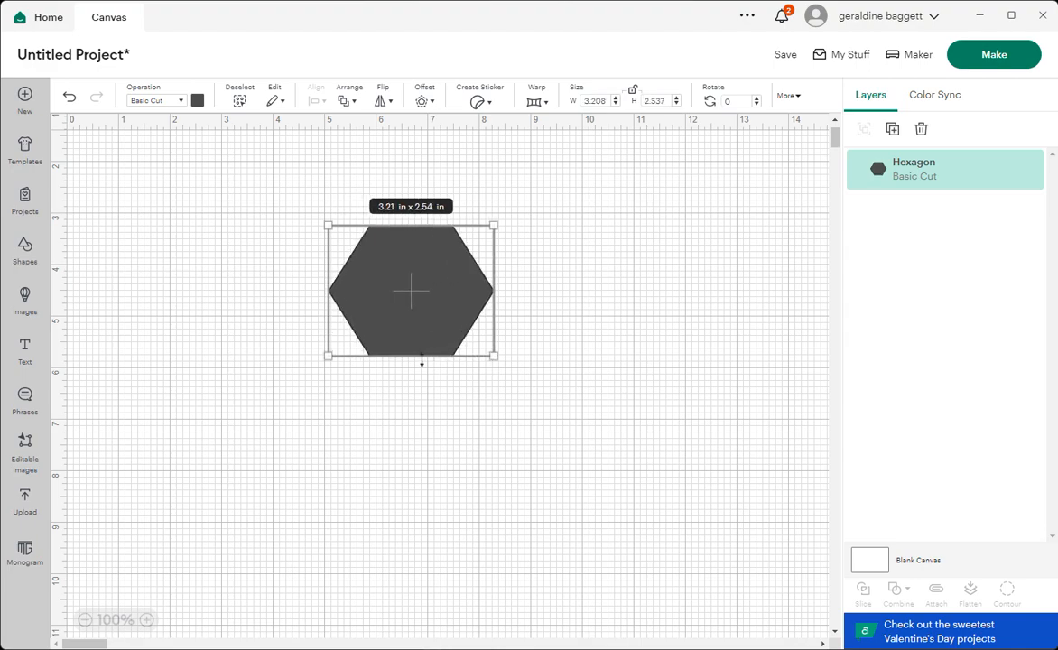
drag(421, 359, 421, 435)
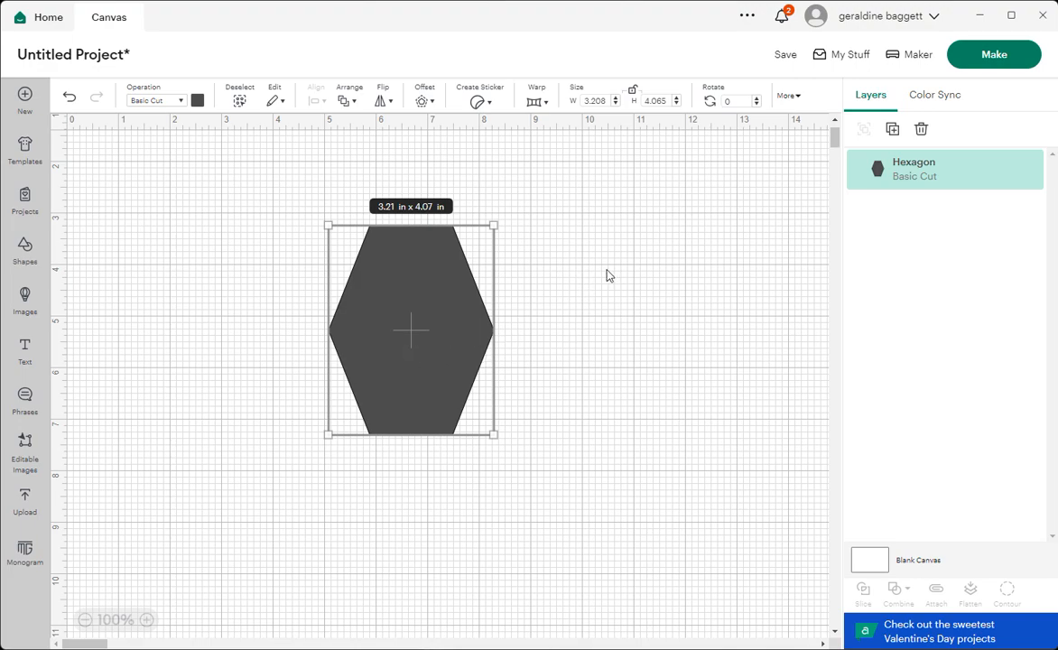
- Set the hexagon's width to 2 in and height to 1.732 in, and shift it to span about 6 to 8 in horizontally
click(594, 100)
text(2)
click(639, 101)
text(1)
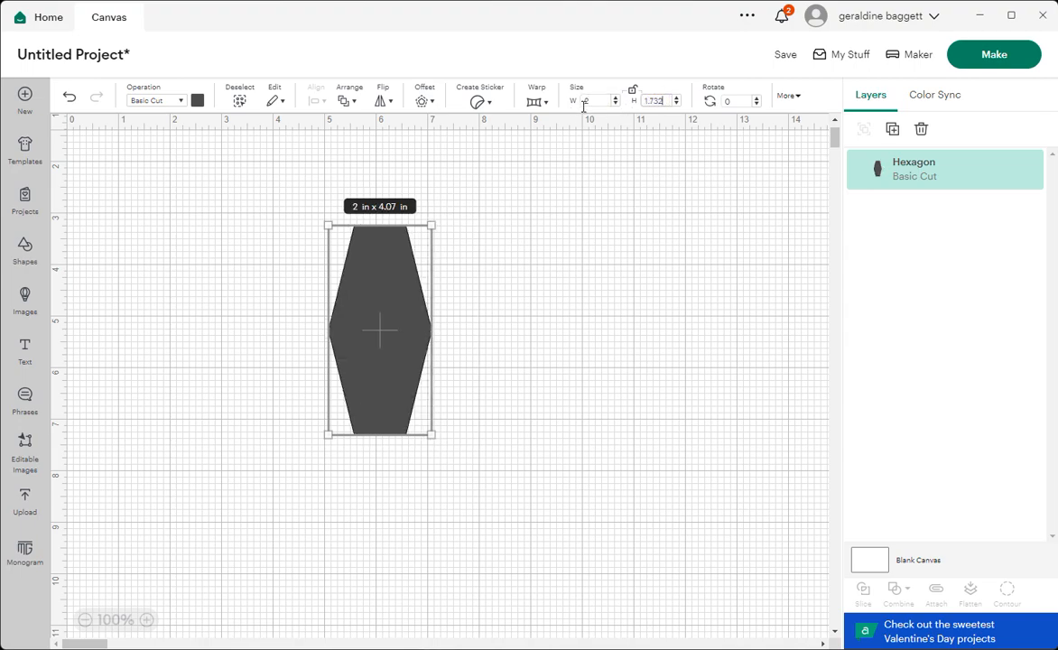
key(Return)
drag(401, 362, 447, 339)
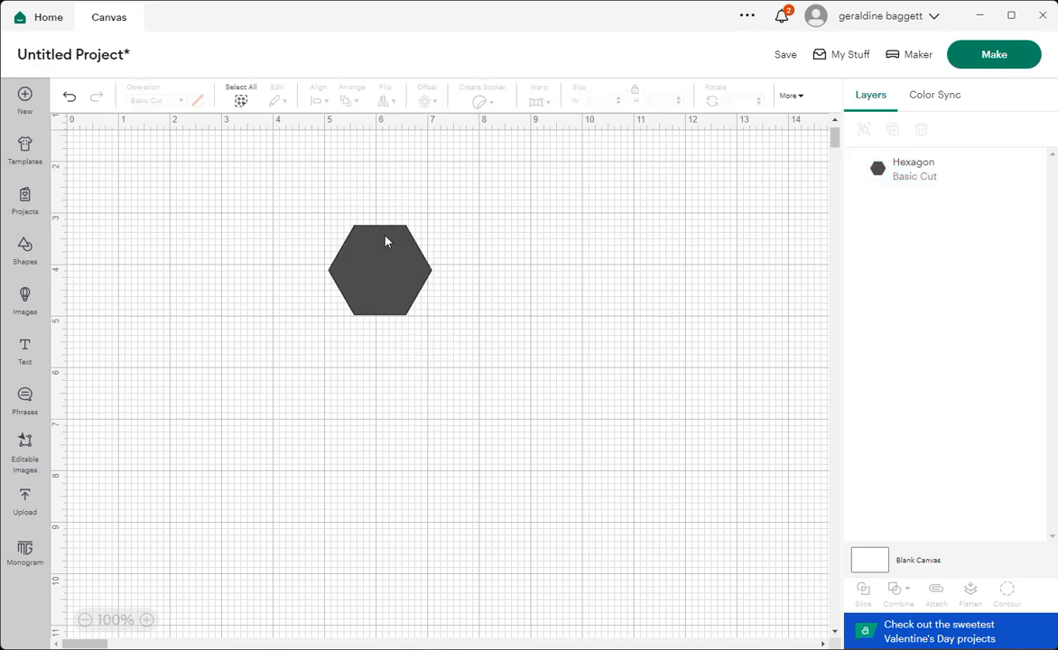
drag(396, 254, 474, 269)
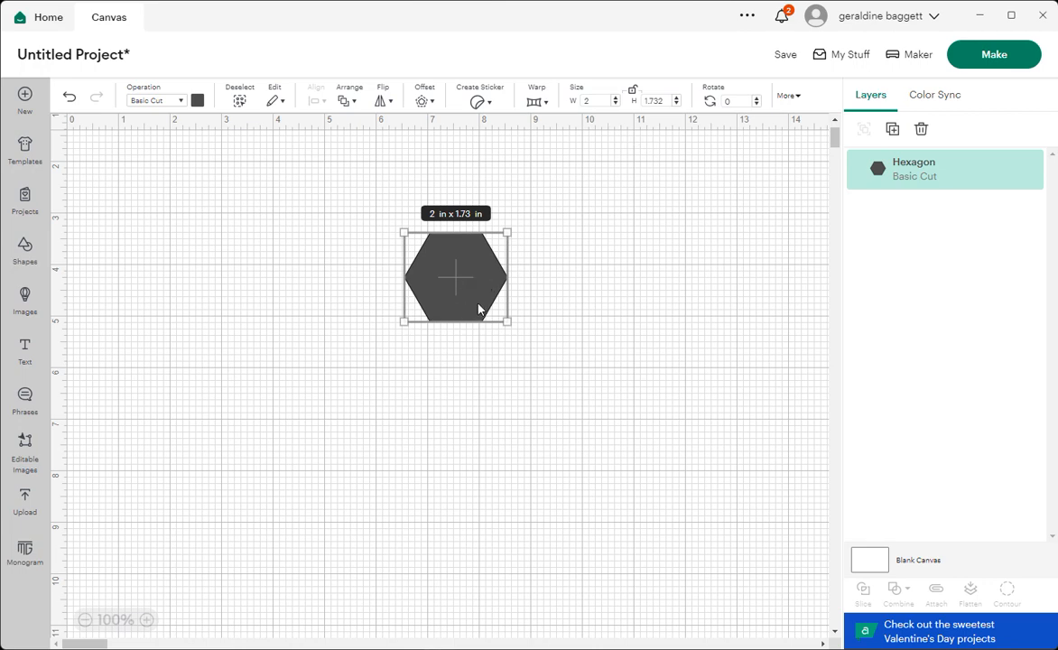
drag(479, 310, 454, 260)
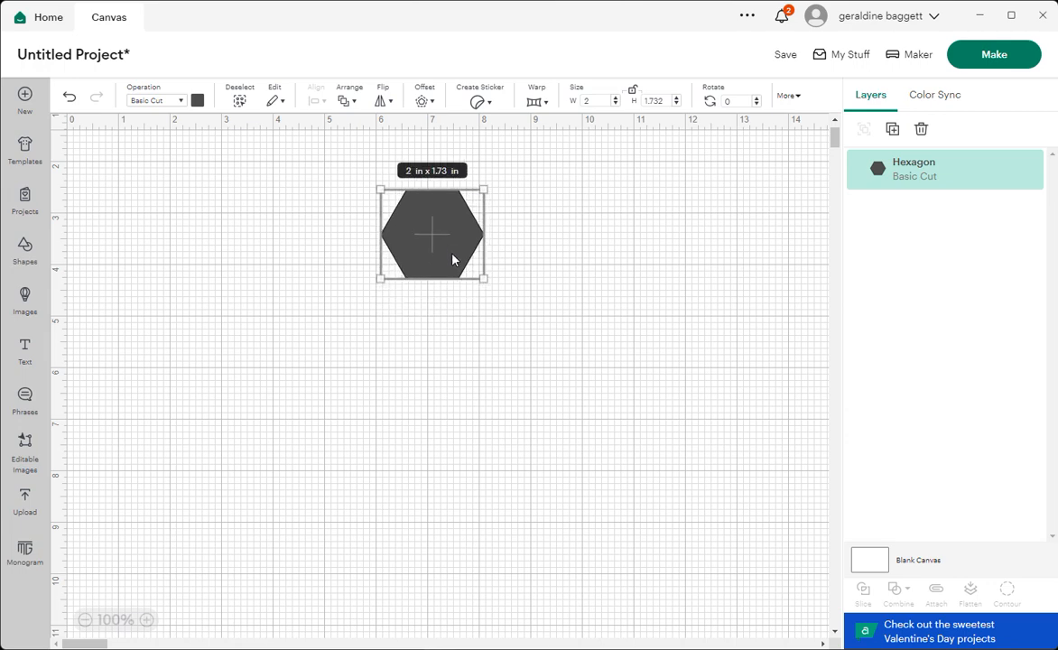
- Insert a triangle shape and place it to the left of the hexagon, at about x 2.57, y 2.79
click(24, 246)
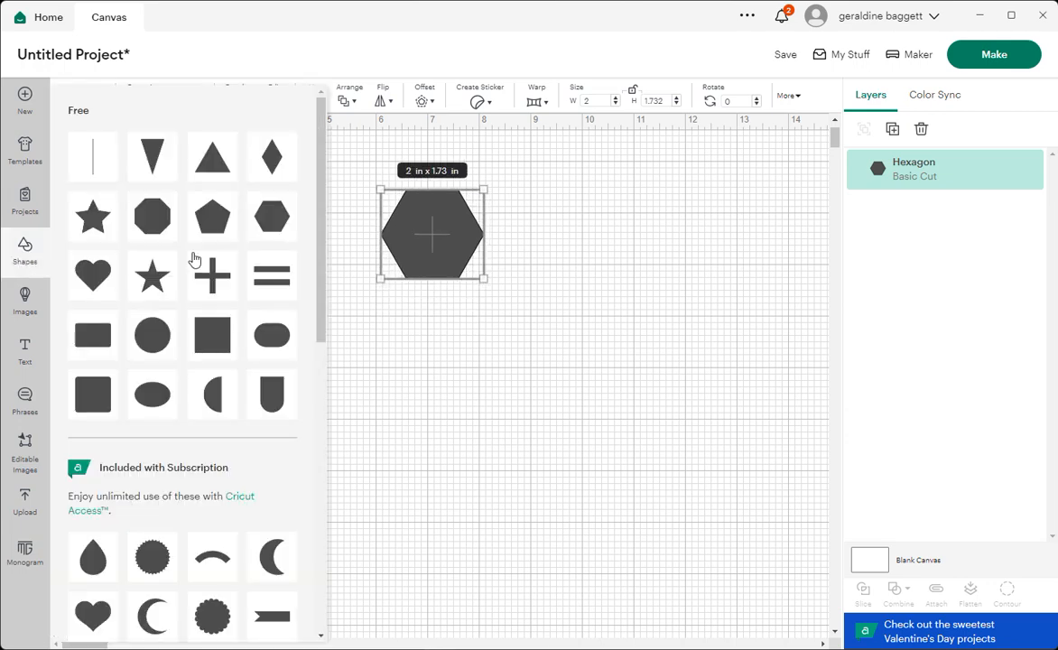
click(212, 159)
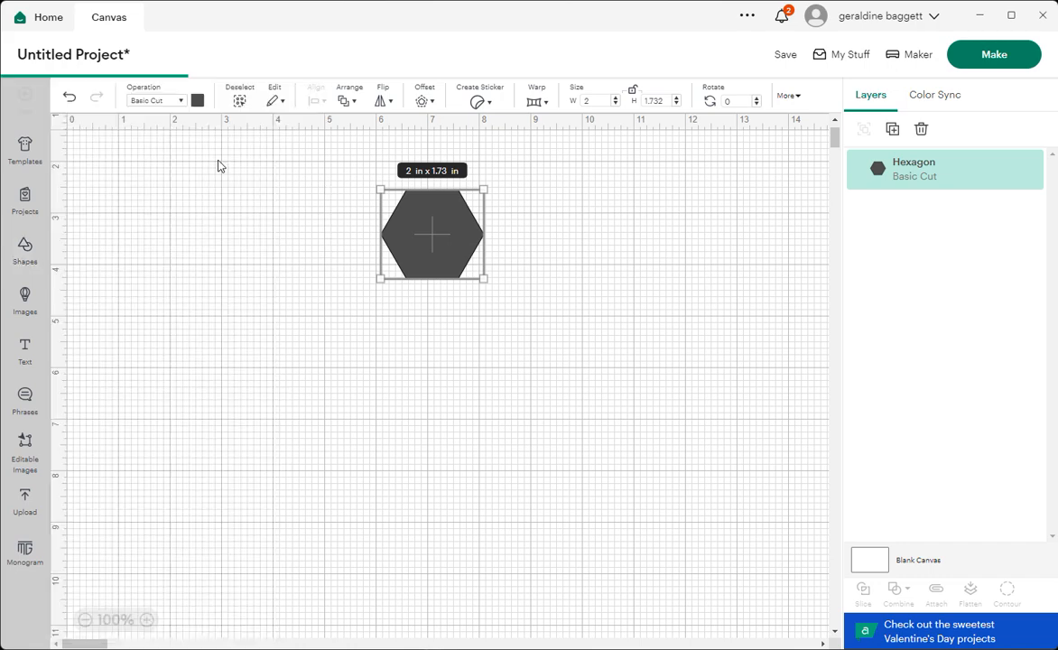
drag(194, 254, 277, 273)
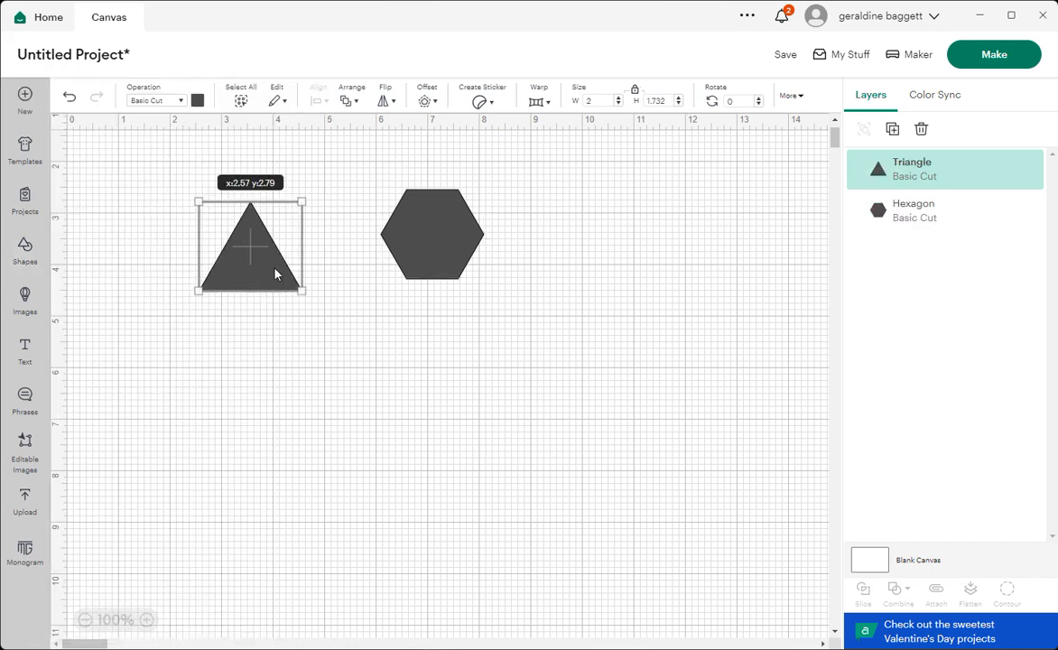
- Insert a diamond shape and place it to the right of the hexagon
click(25, 245)
click(272, 156)
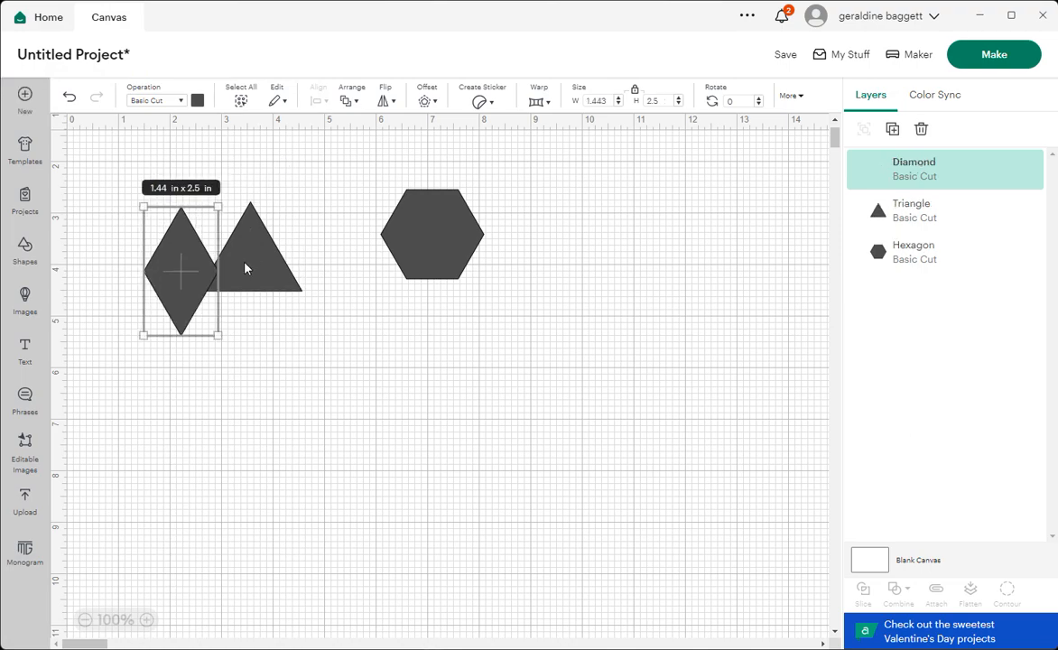
drag(180, 270, 591, 241)
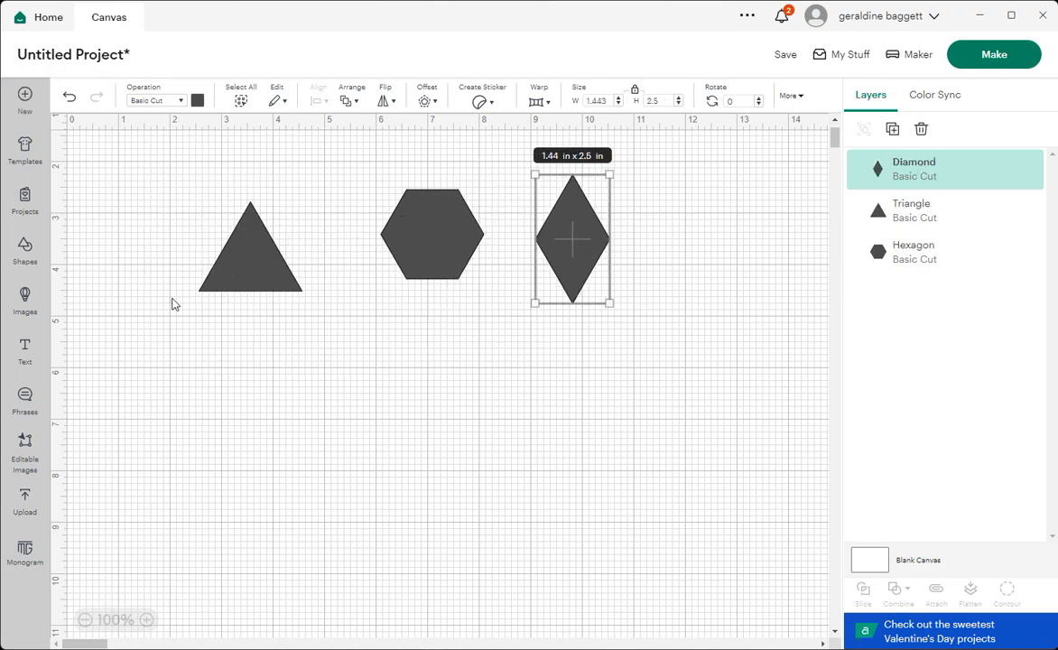
click(24, 245)
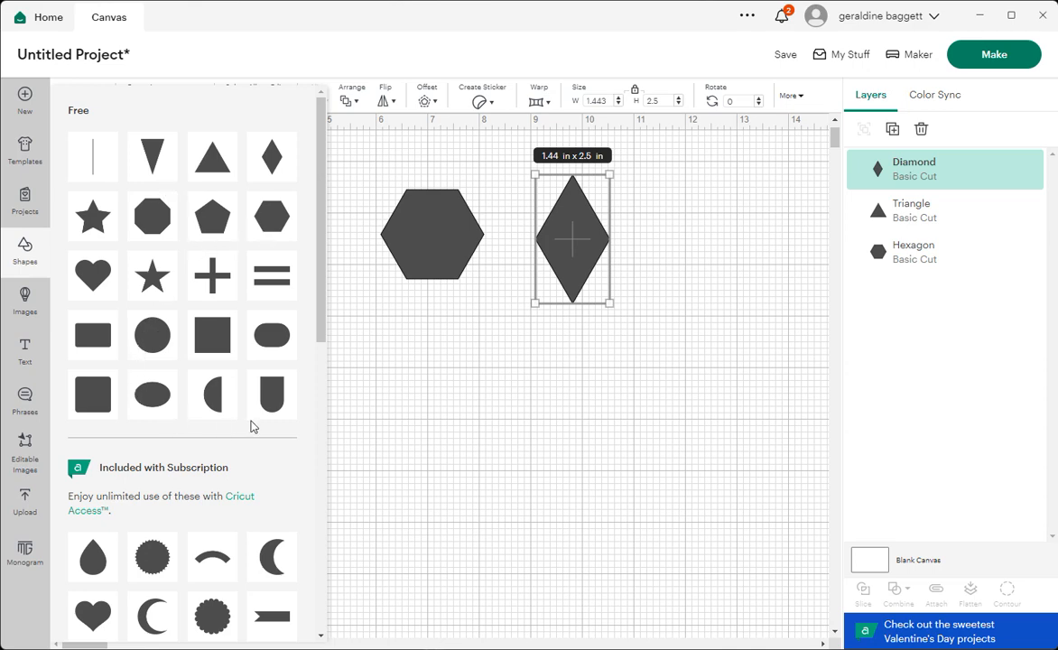
click(457, 362)
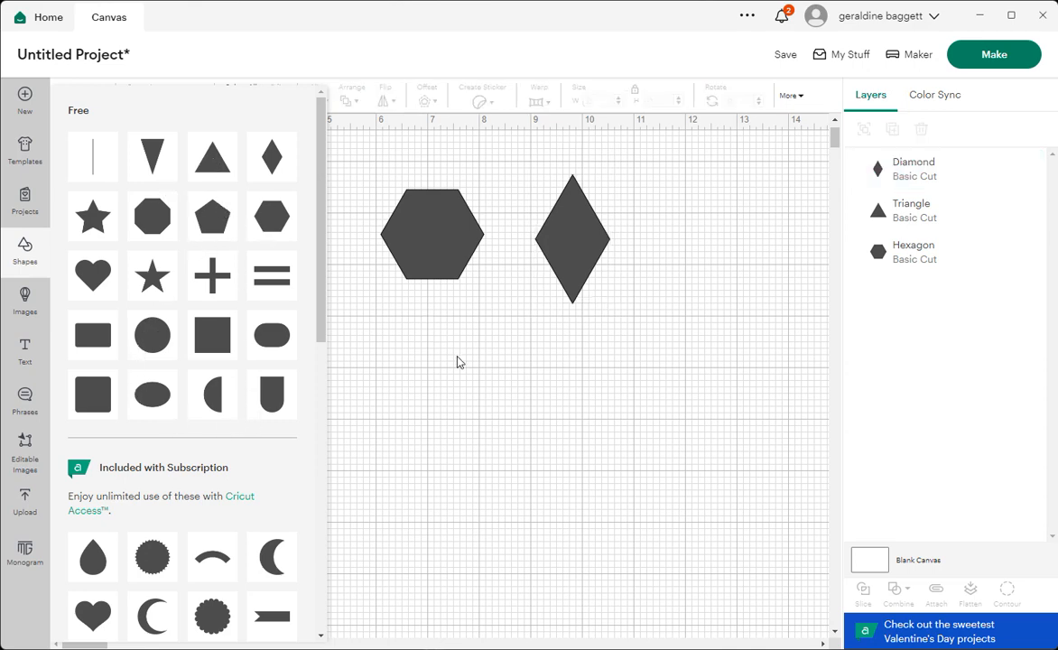
click(457, 362)
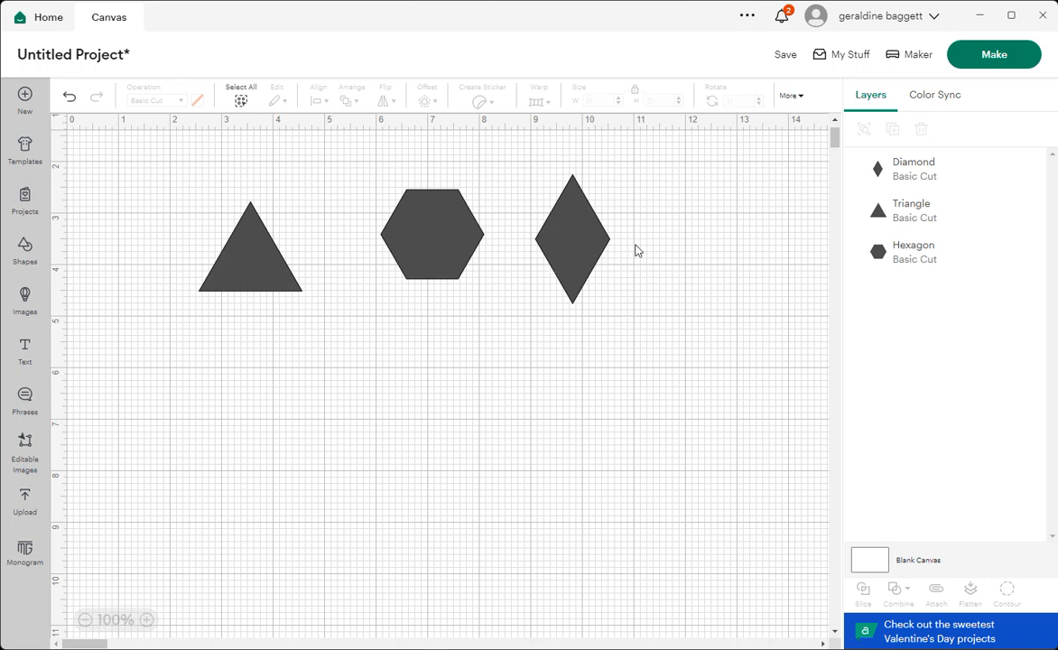
- Move the diamond slightly down and change its material color to light purple
click(595, 253)
drag(584, 253, 571, 311)
click(197, 100)
click(231, 185)
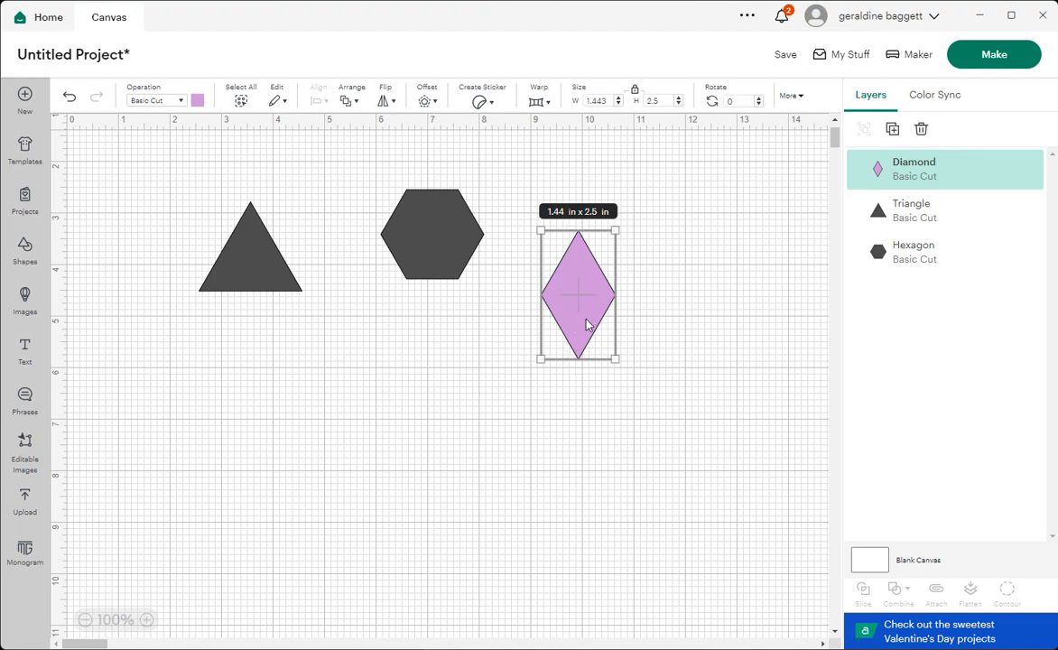
- Resize the diamond with unlocked proportions to 1 in wide by 1.732 in high and place it beside the hexagon
drag(587, 325, 558, 273)
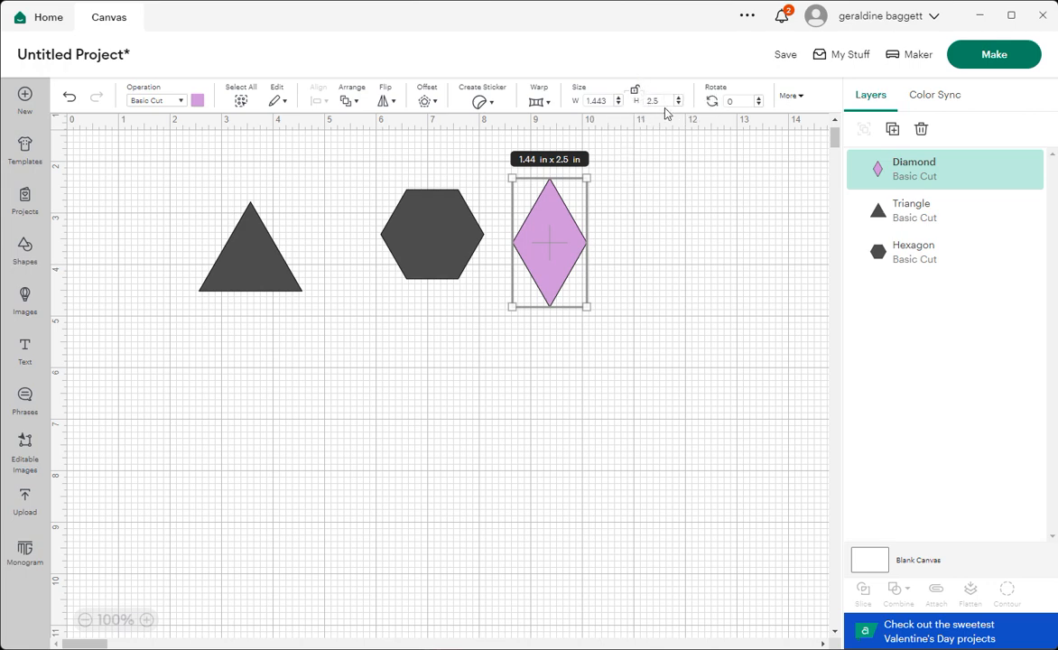
click(664, 106)
key(Return)
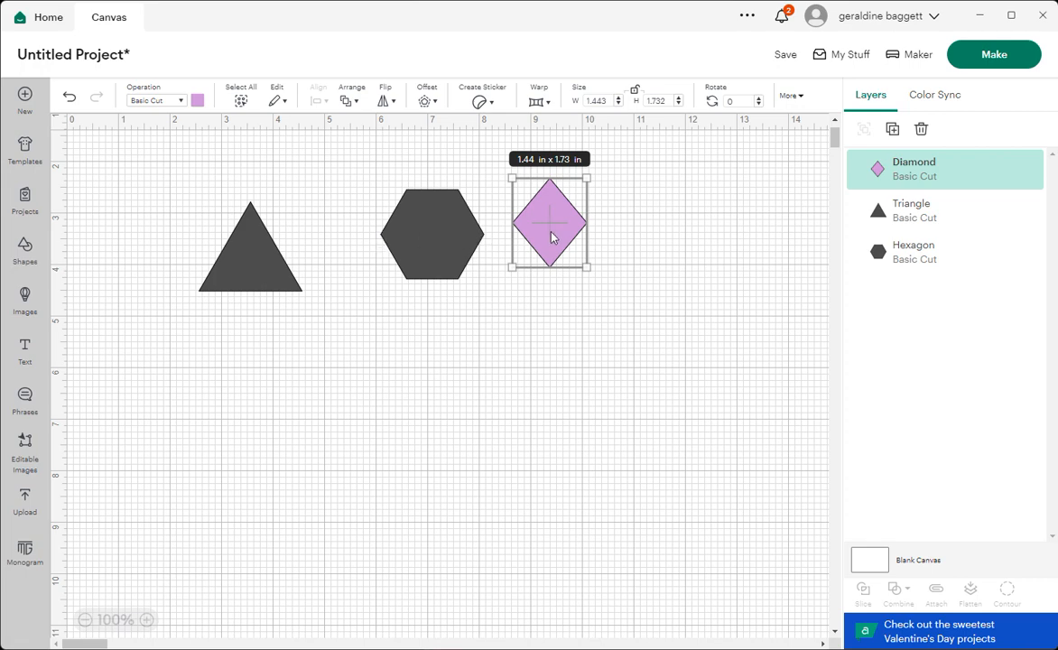
click(596, 100)
text(1)
key(Return)
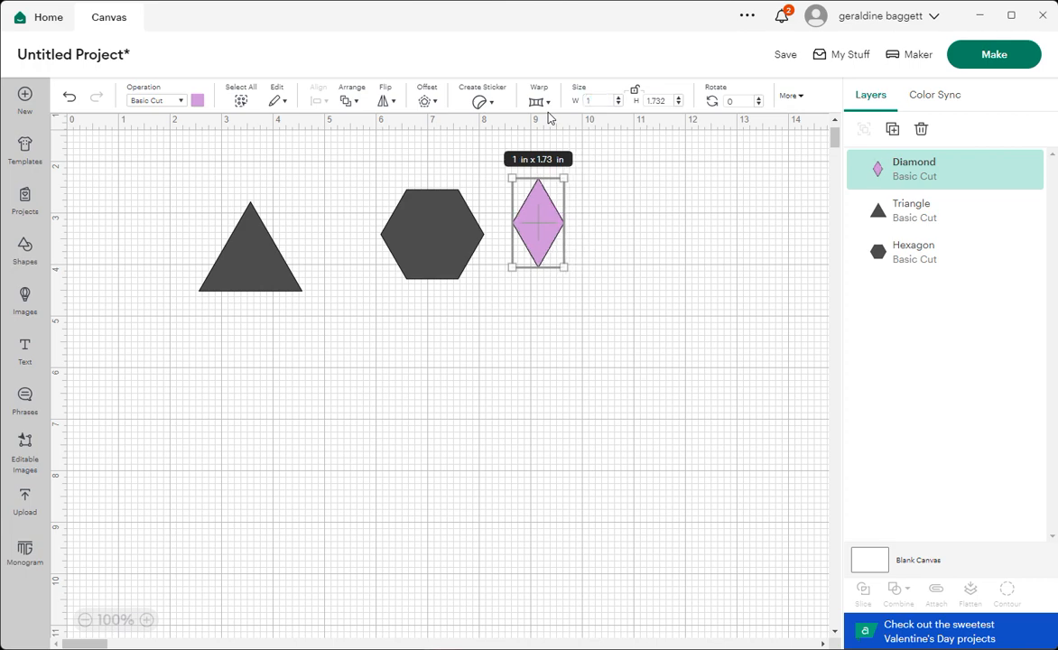
mouse_move(547, 231)
mouse_down()
mouse_move(496, 291)
mouse_move(417, 244)
mouse_move(555, 241)
mouse_up()
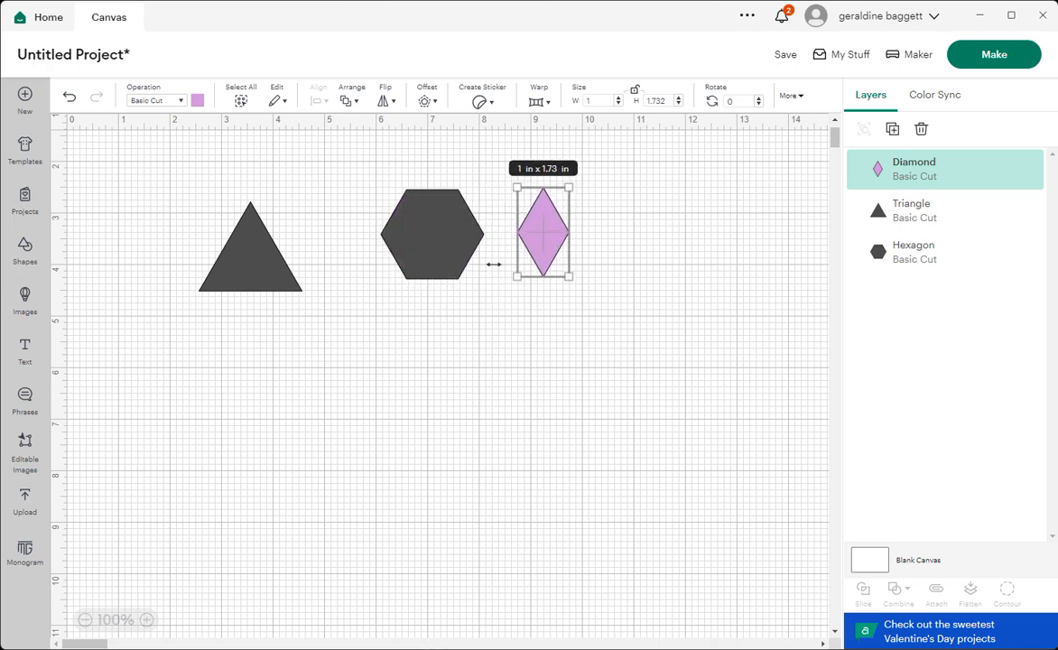
- Change the triangle's material color to blue and move it closer to the hexagon
click(278, 280)
click(197, 100)
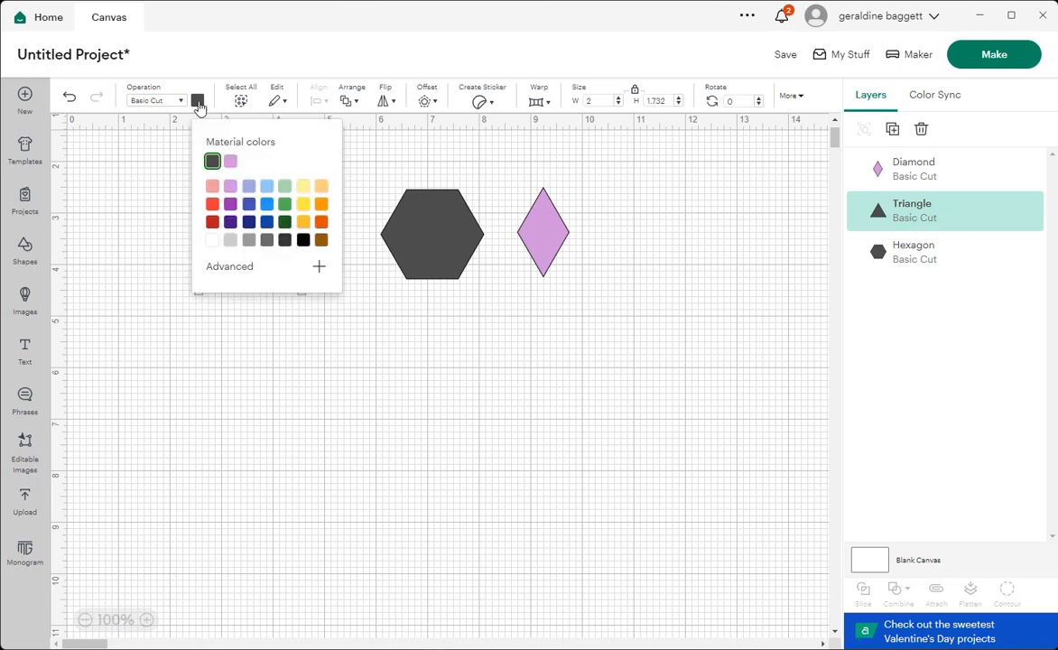
click(266, 203)
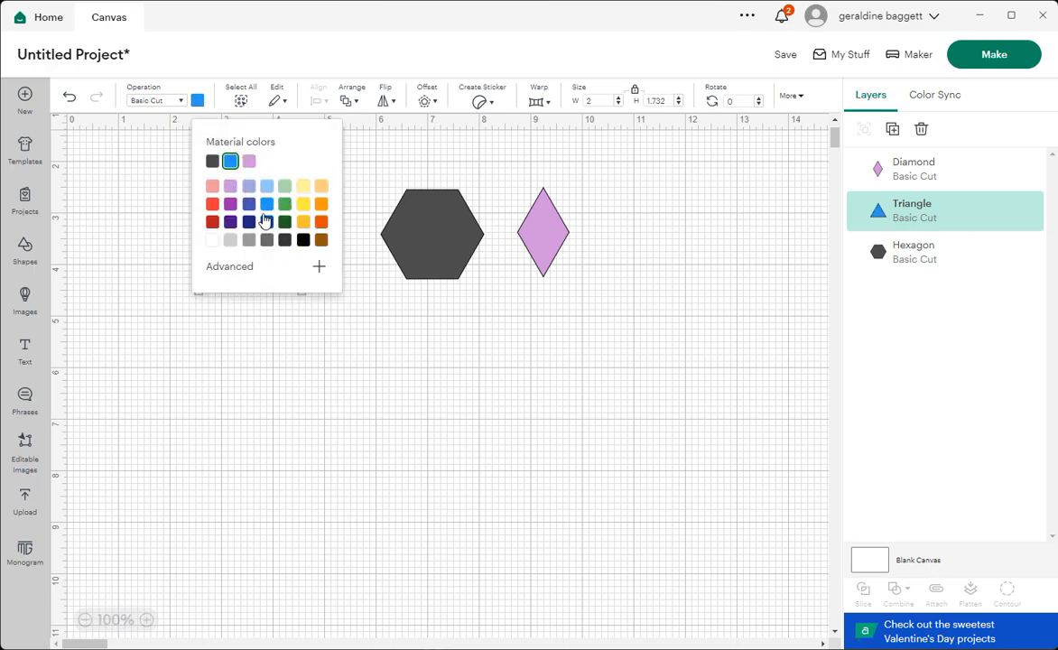
click(361, 341)
drag(250, 265, 335, 295)
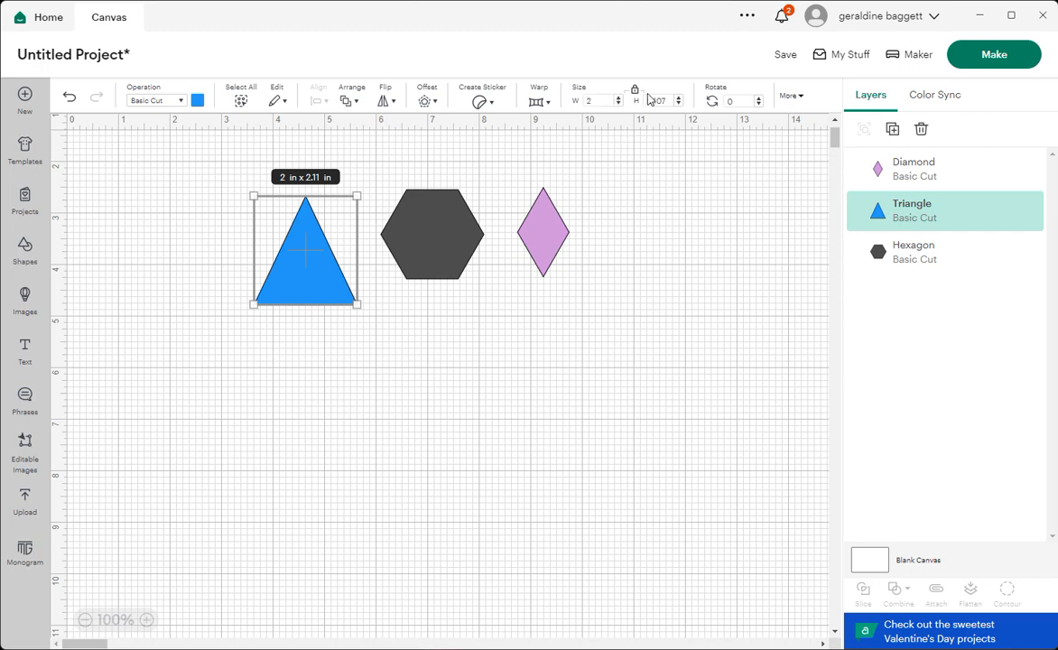
- Resize the triangle with unlocked proportions to 1 in wide by 0.866 in high and place it beside the hexagon
click(586, 100)
key(Return)
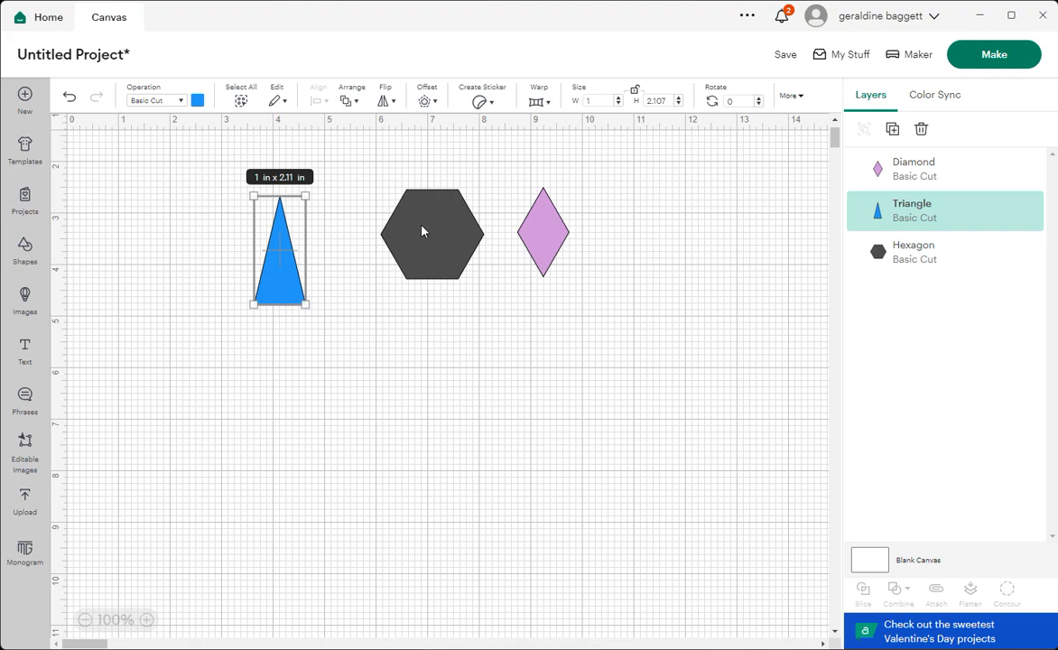
click(675, 100)
text(.866)
key(Return)
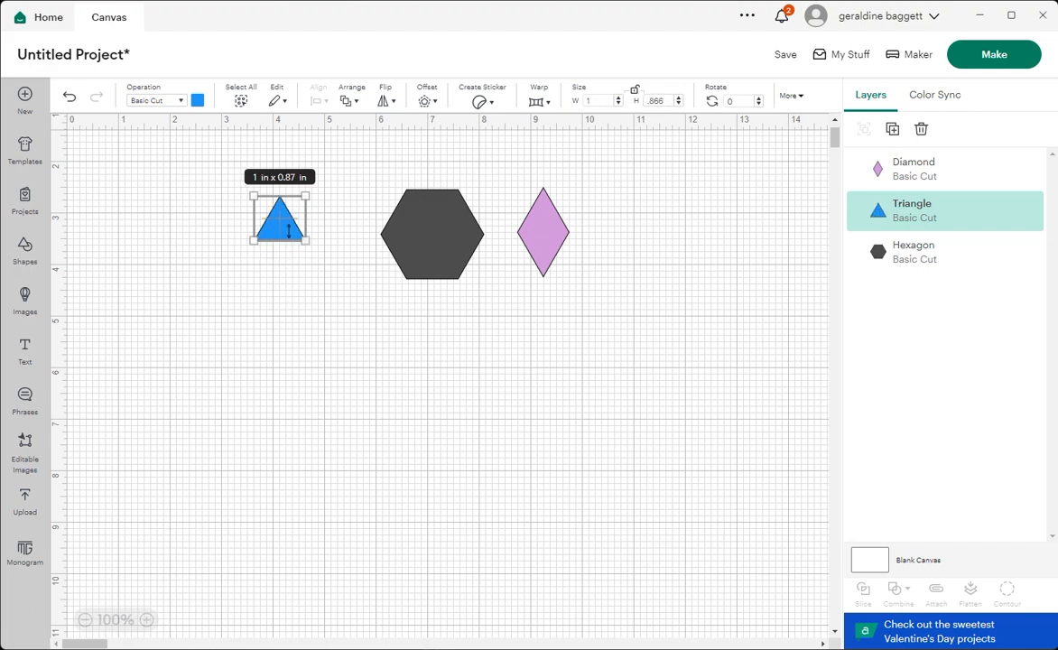
click(298, 303)
drag(268, 226, 313, 254)
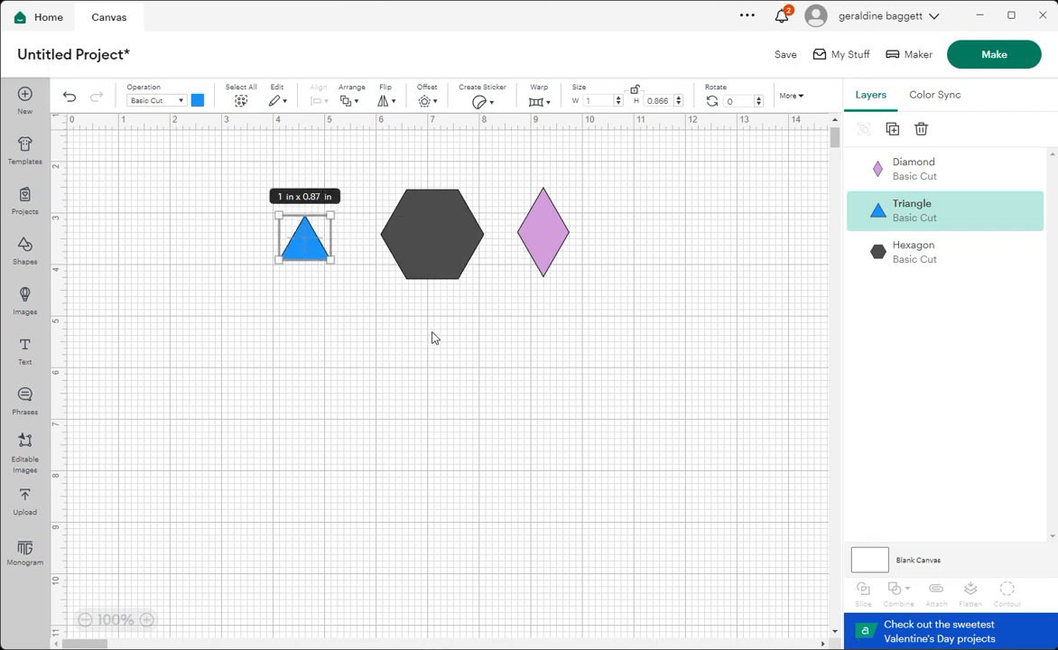
- Look through the available shapes, then duplicate the dark gray hexagon
click(27, 238)
drag(313, 184, 334, 341)
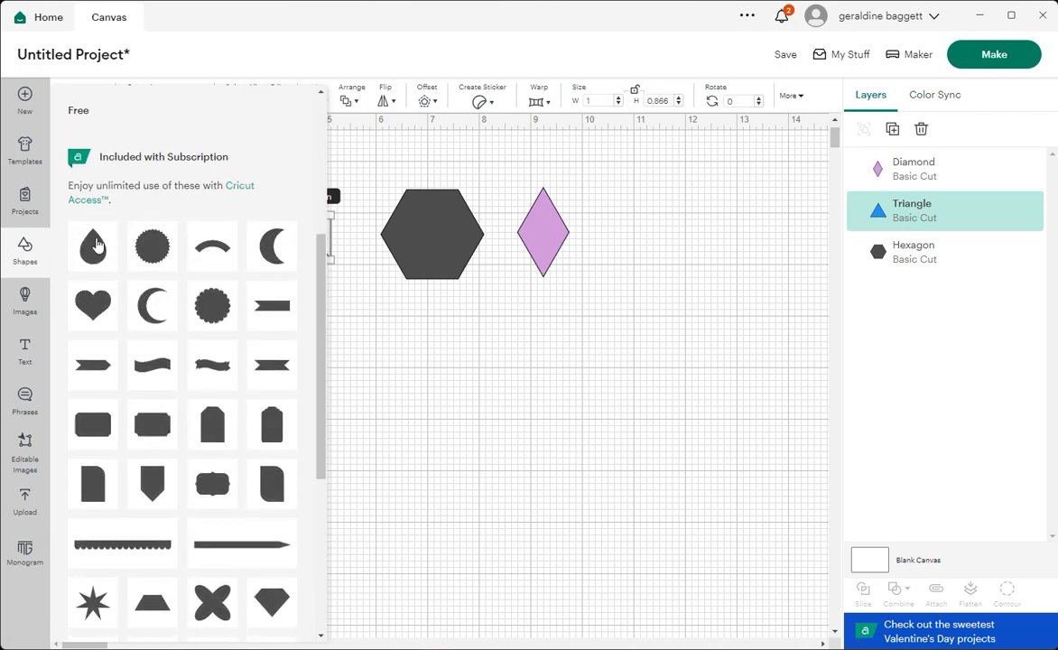
click(395, 221)
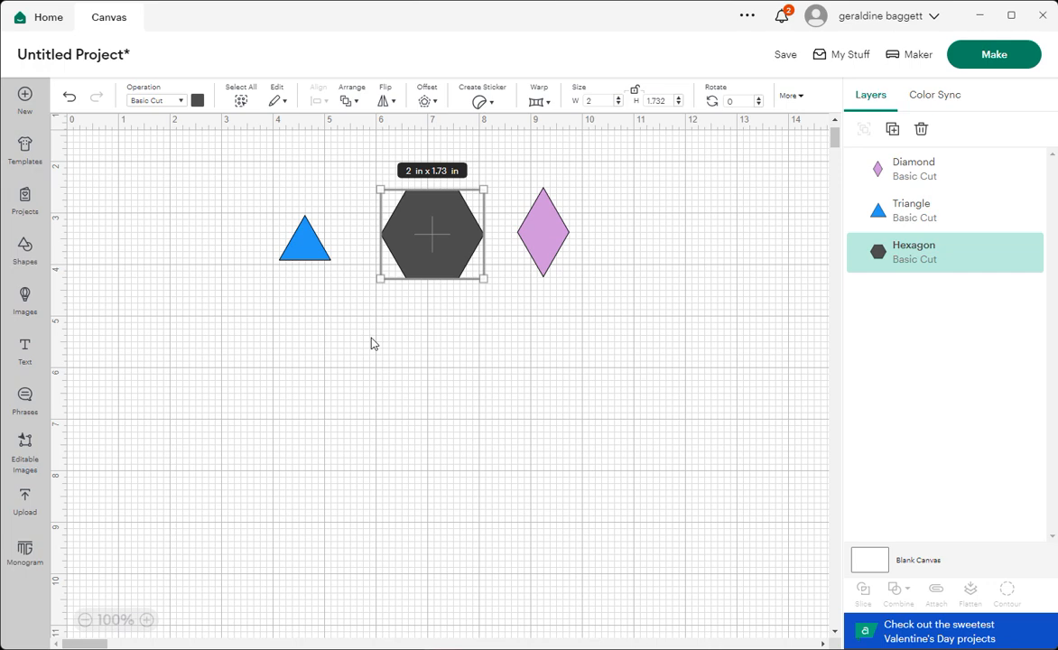
key(ctrl+d)
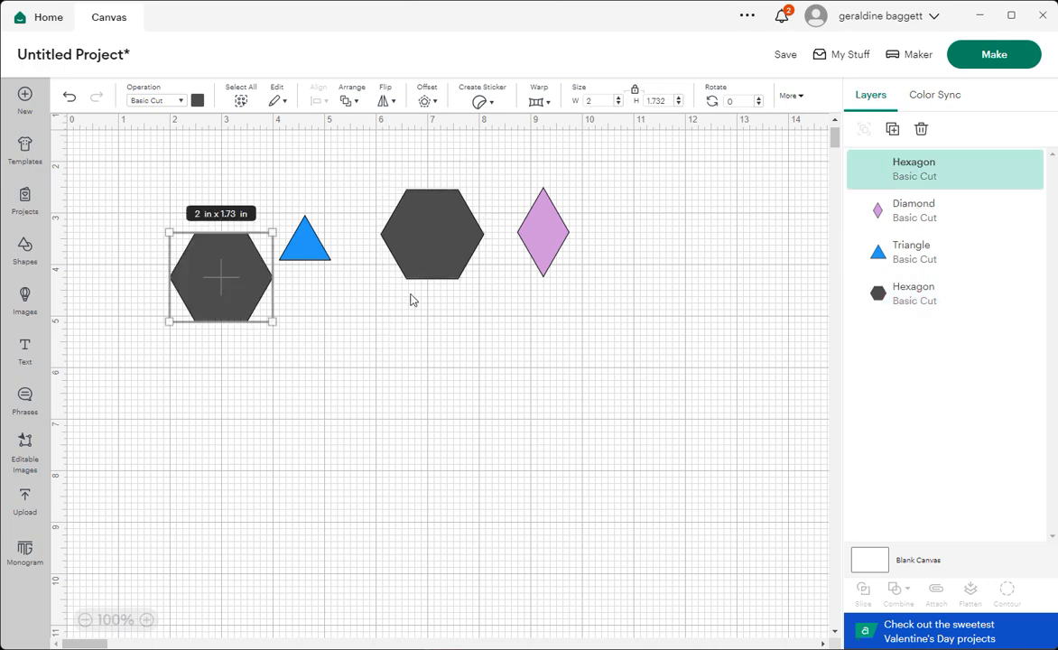
- Change the duplicate hexagon's material color to green and place it in the empty area below the other shapes
click(195, 100)
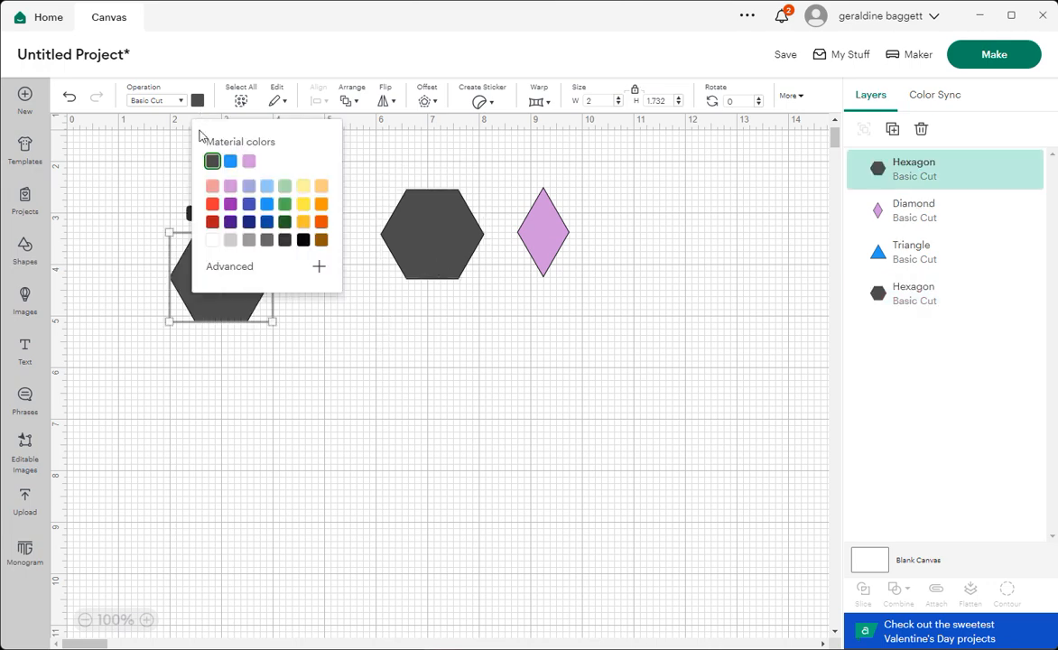
click(231, 203)
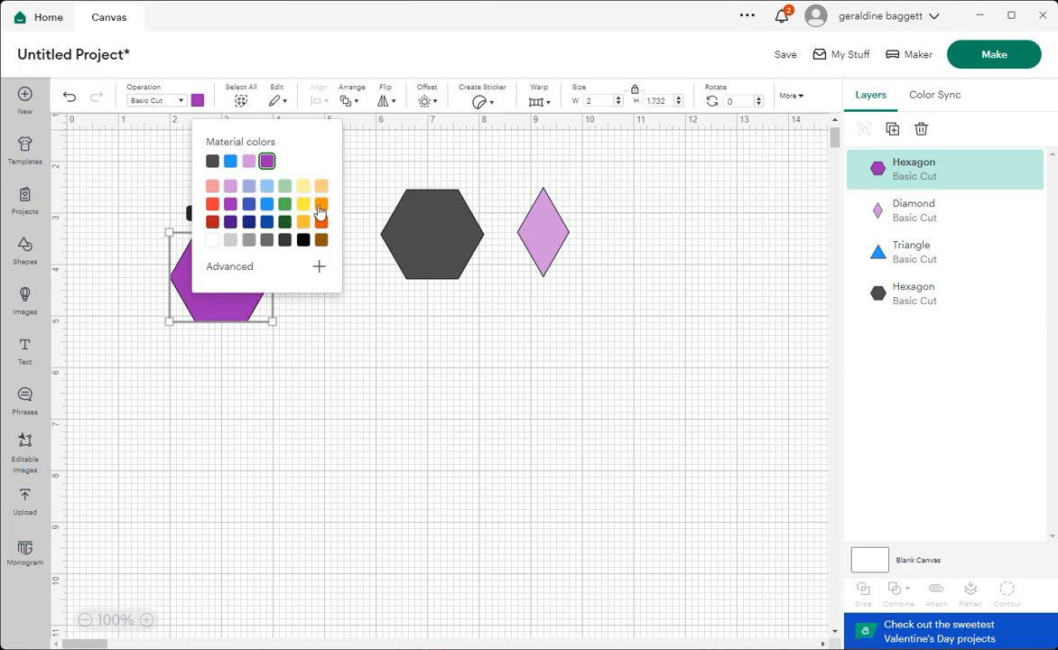
click(284, 203)
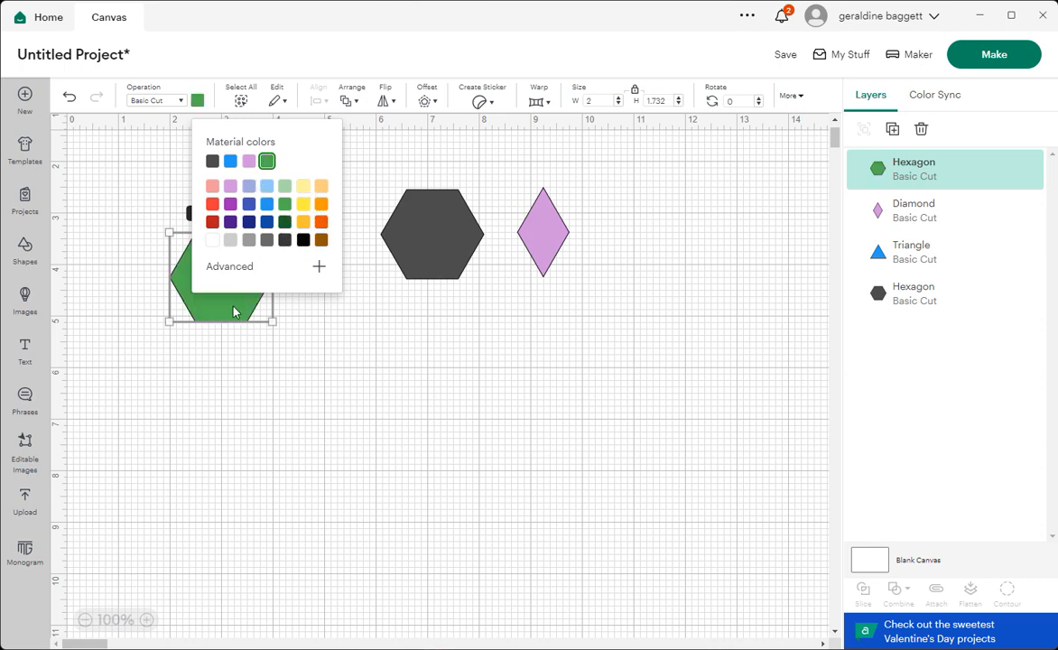
drag(236, 307, 381, 446)
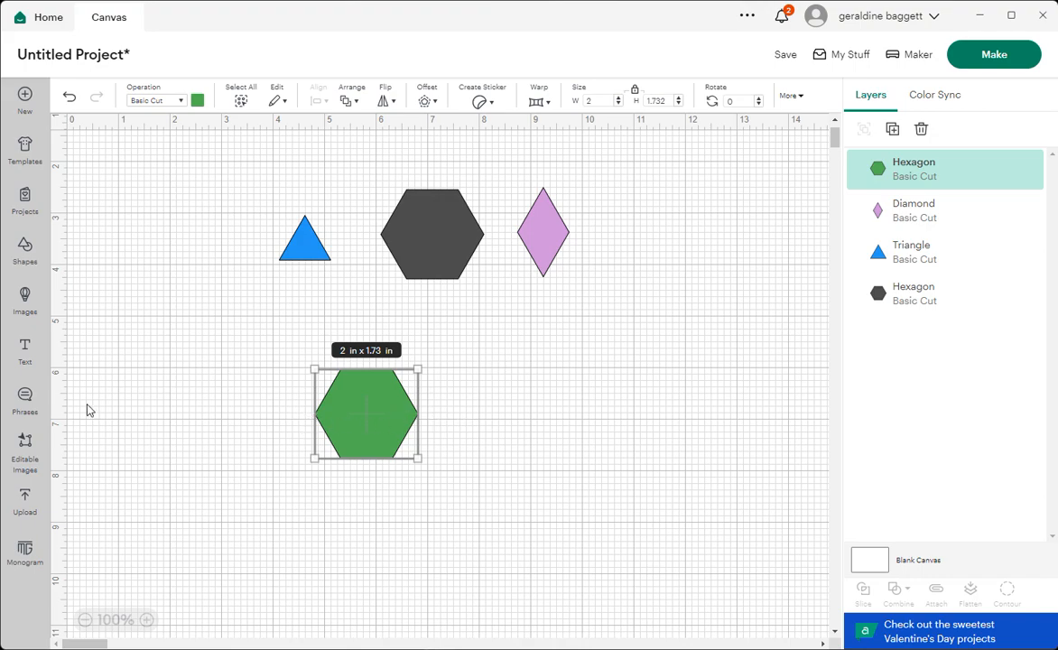
- Insert a square to the right of the green hexagon and stretch it into a rectangle about 5.83 in wide
click(25, 253)
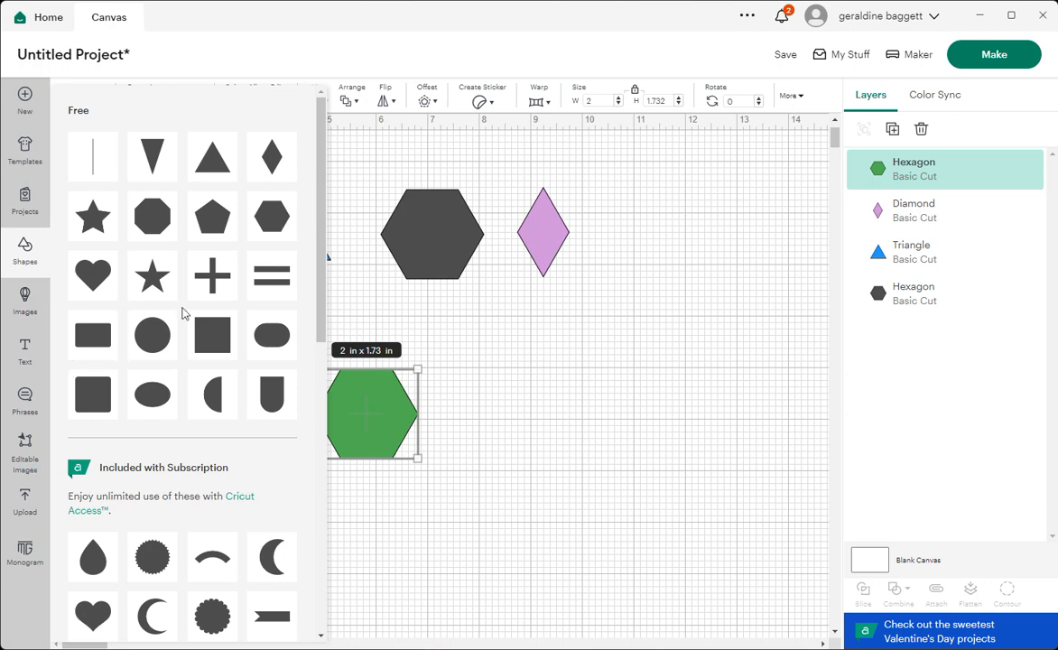
click(213, 335)
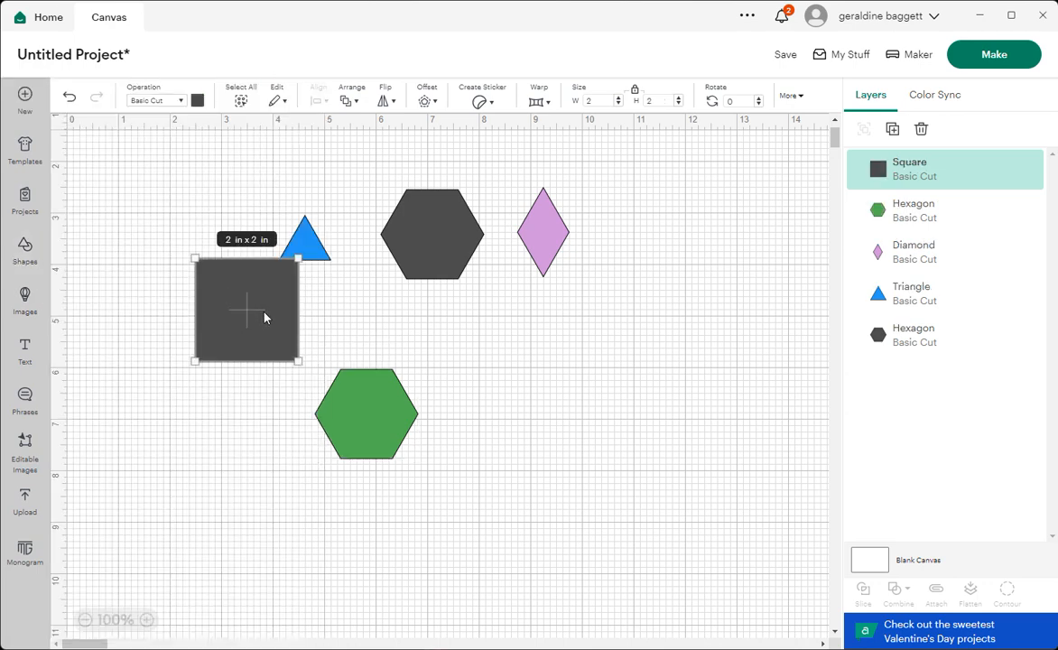
drag(264, 316, 544, 396)
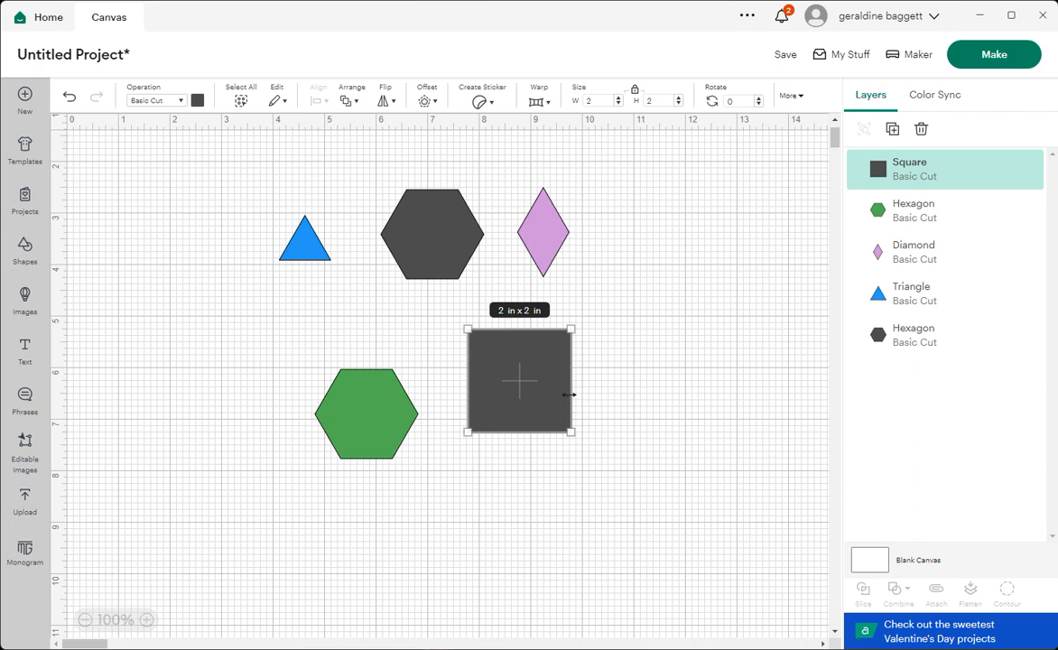
drag(569, 394, 767, 394)
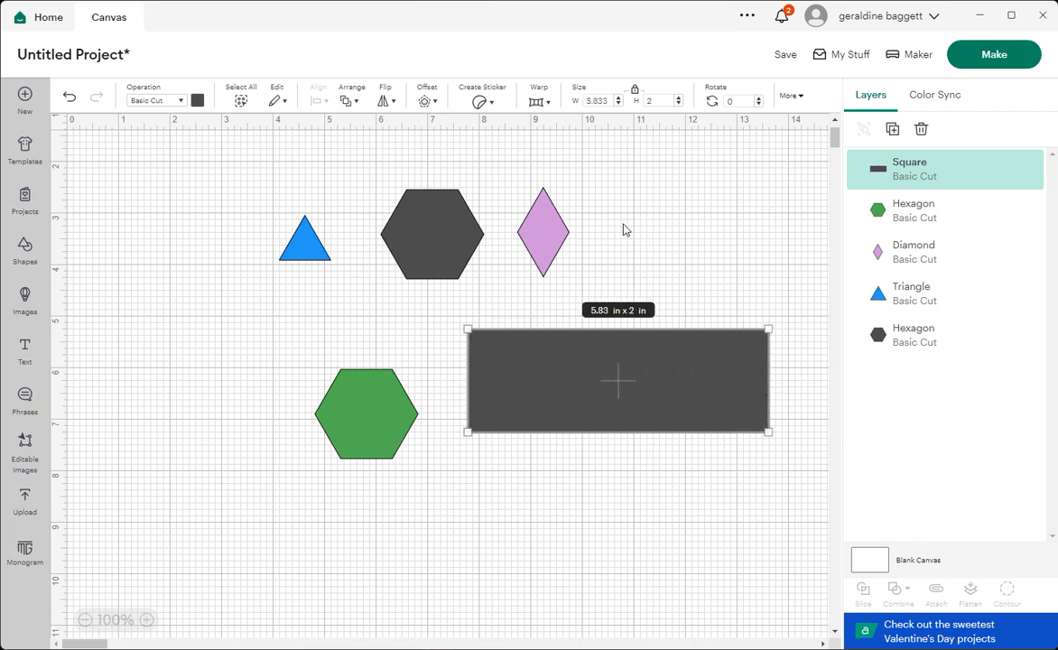
- Check the apothem in the hexagon calculator and set the rectangle's height to 0.866 in with proportions unlocked
click(633, 88)
drag(1057, 38, 847, 39)
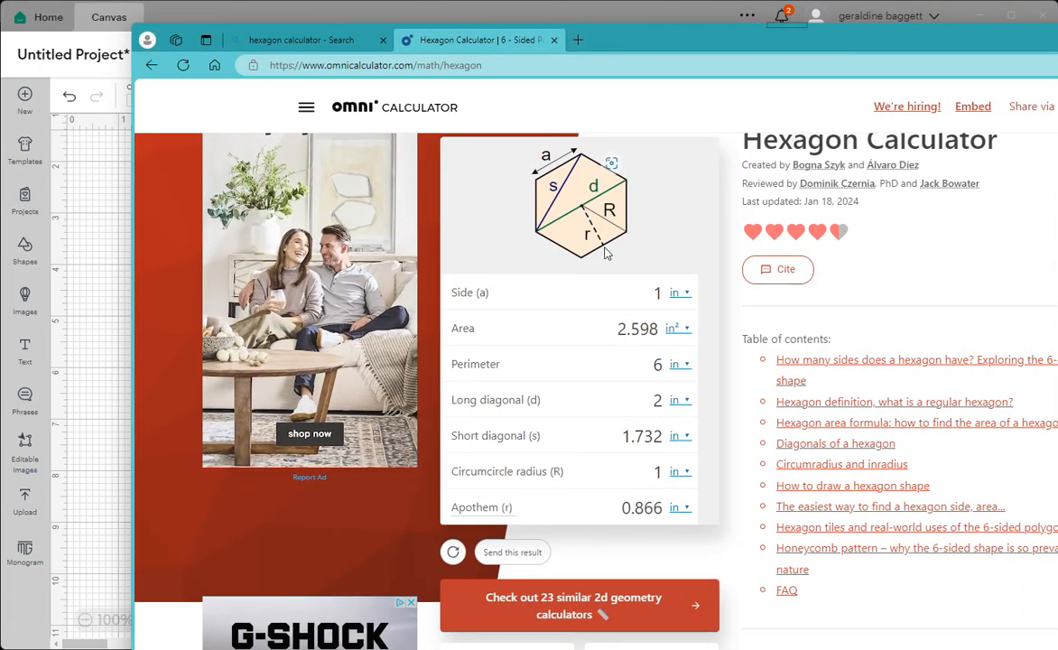
drag(640, 34, 1057, 68)
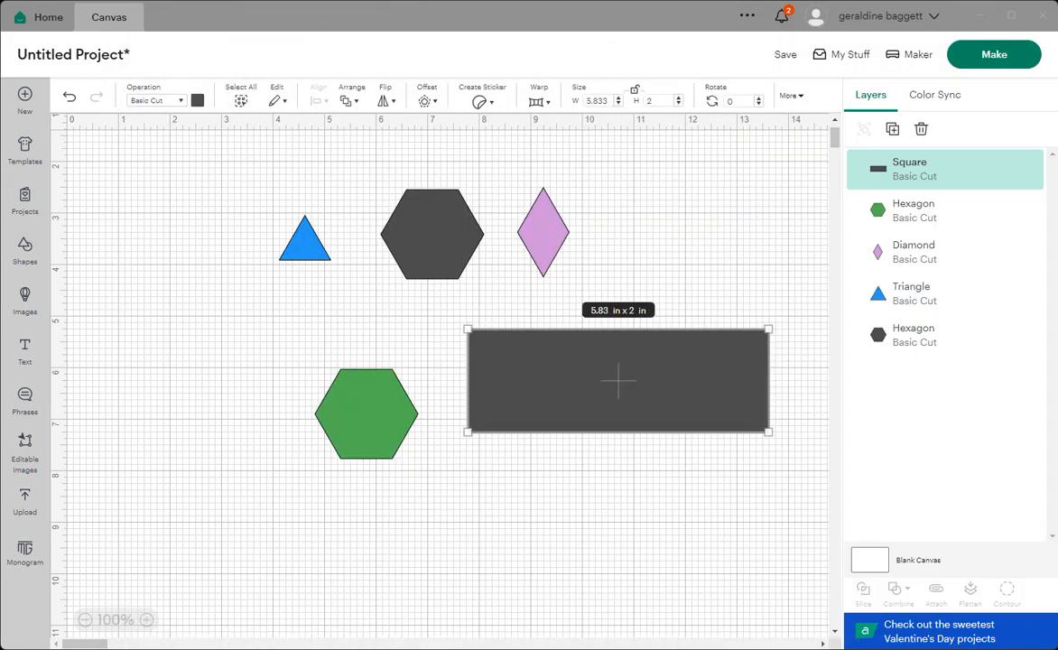
click(634, 90)
click(664, 100)
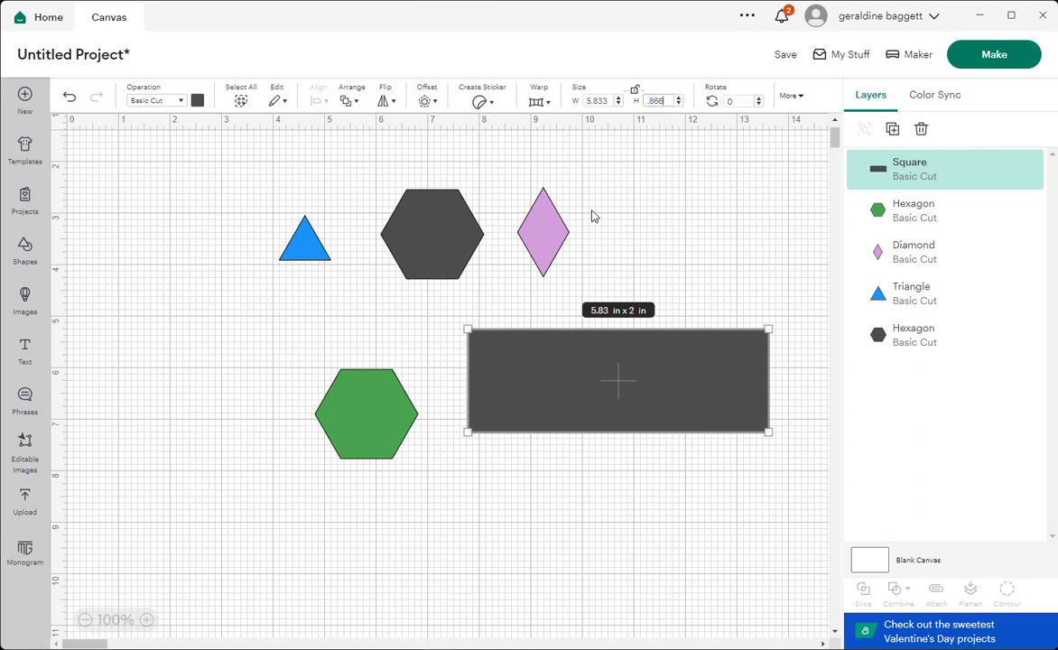
key(Return)
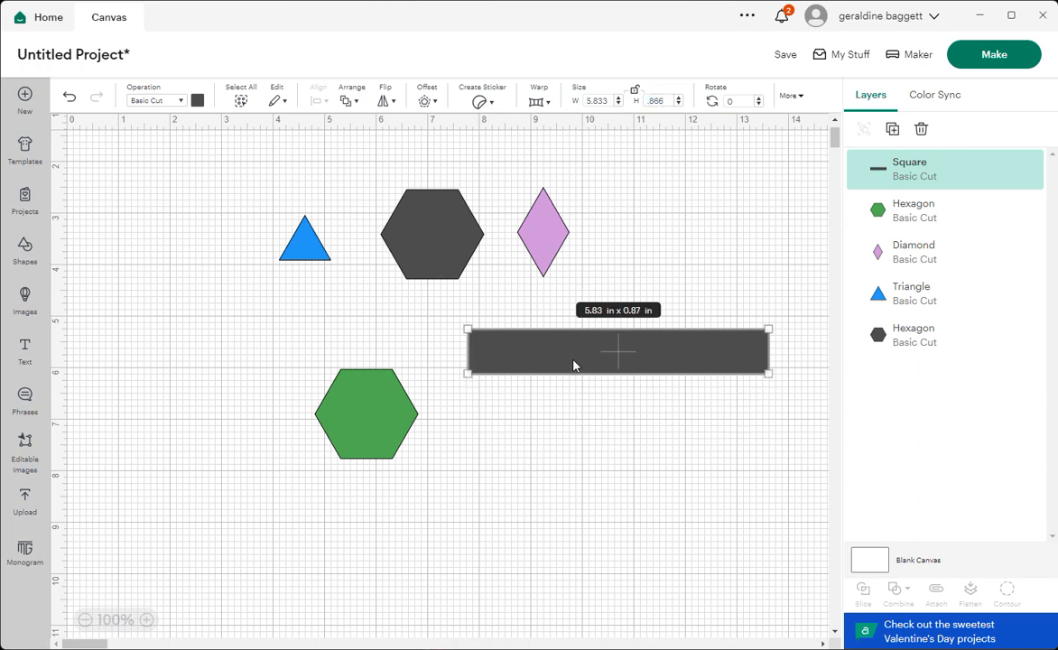
- Align the rectangle with the green hexagon's bottom edge, centered horizontally, and slice the hexagon in half with it
drag(574, 365, 337, 456)
drag(328, 453, 325, 448)
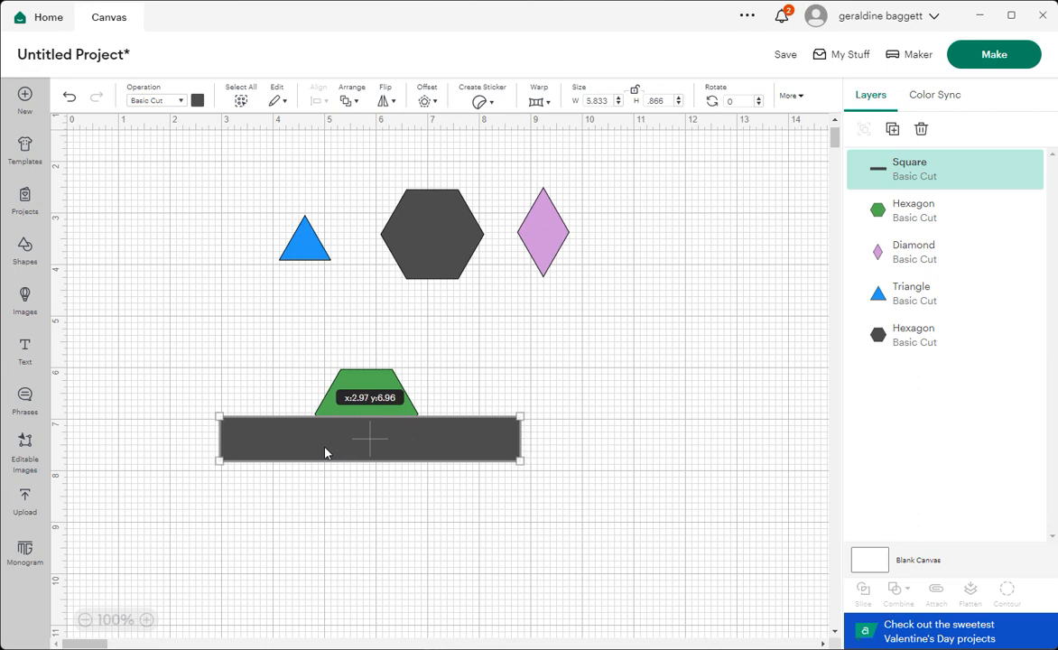
drag(187, 371, 333, 446)
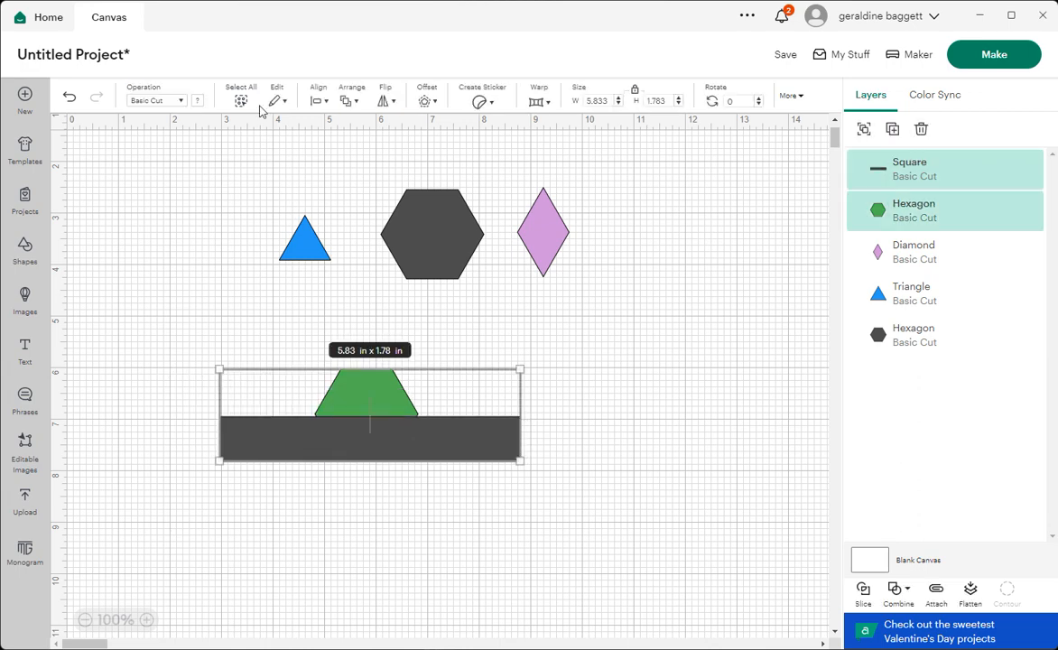
click(327, 105)
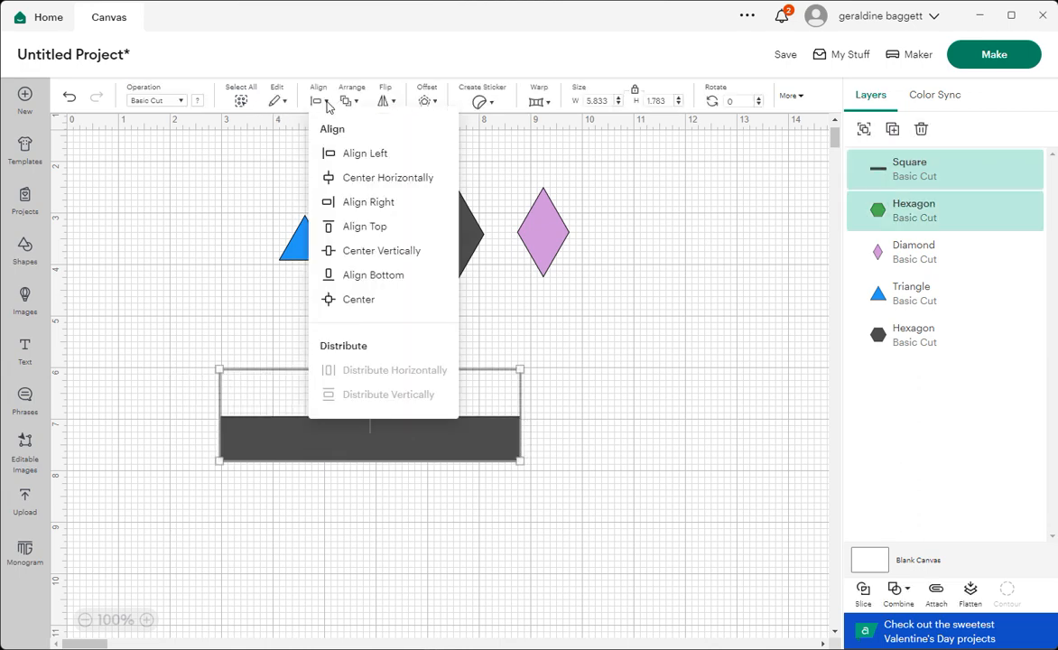
click(368, 275)
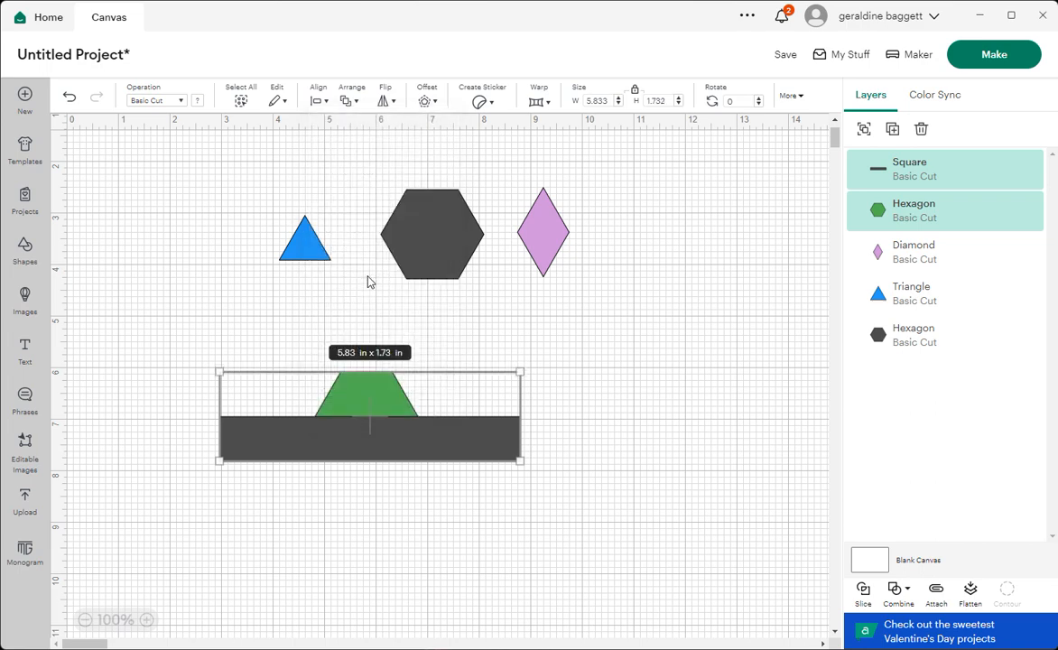
click(318, 101)
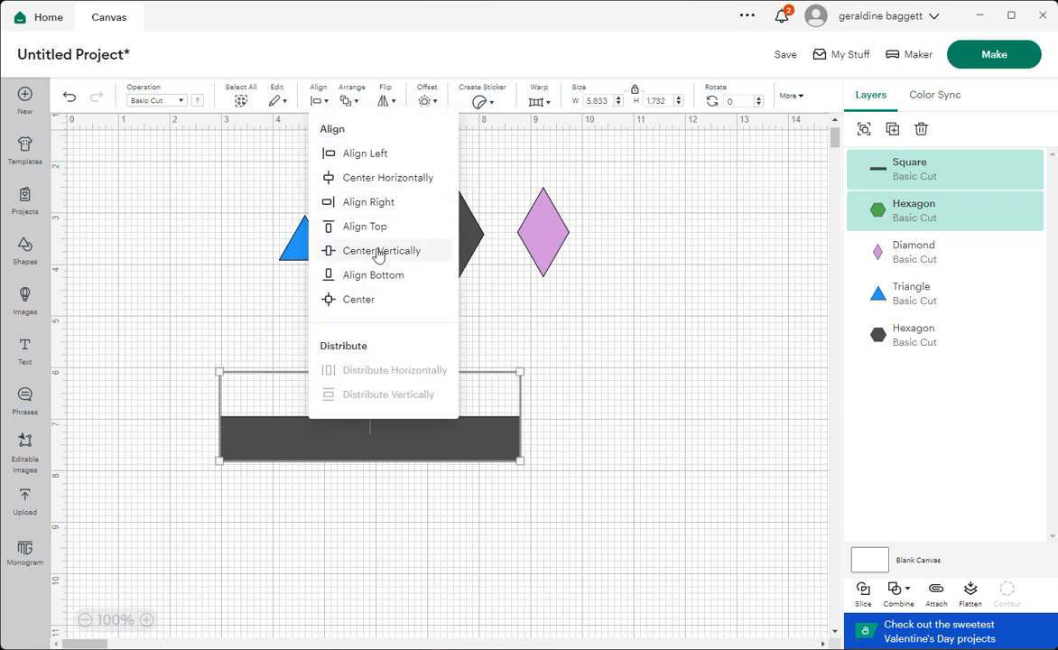
click(370, 179)
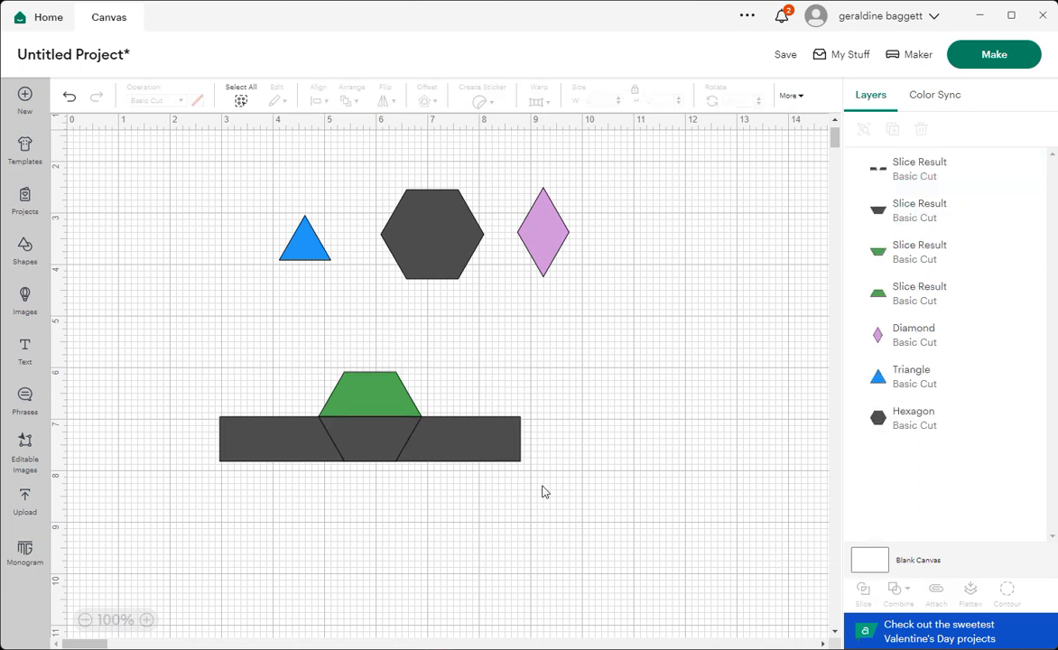
- Delete the two dark gray slice results, the outer rectangle remnant and the piece covering the hexagon's lower half
drag(501, 456, 686, 536)
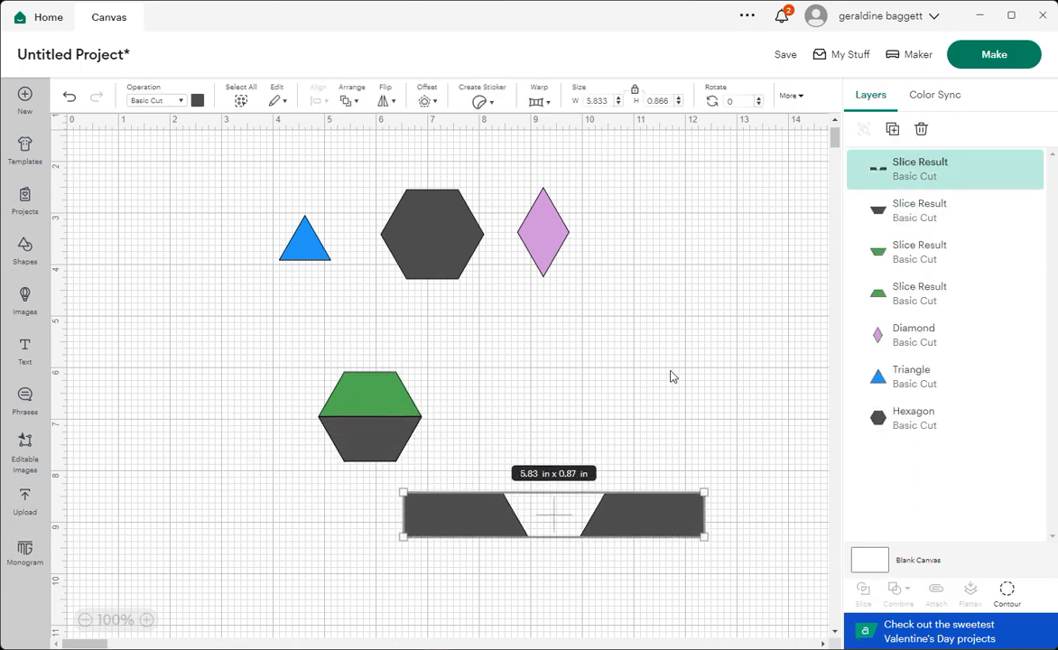
key(Delete)
click(398, 444)
key(Delete)
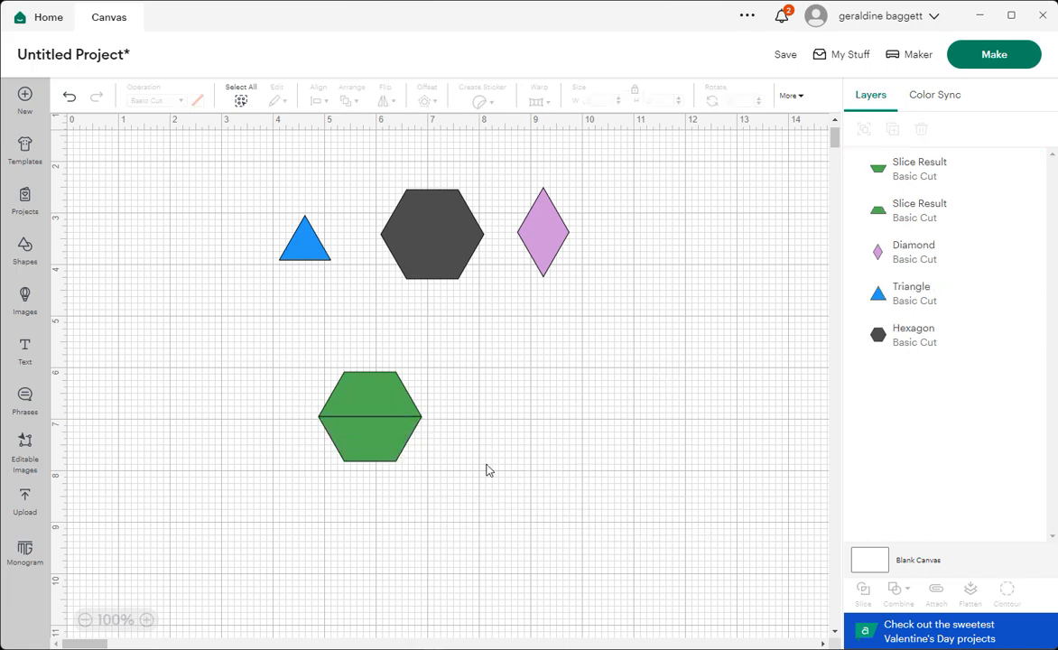
- Delete the upper green half and place the remaining green trapezoid directly below the dark gray hexagon
drag(389, 443, 451, 483)
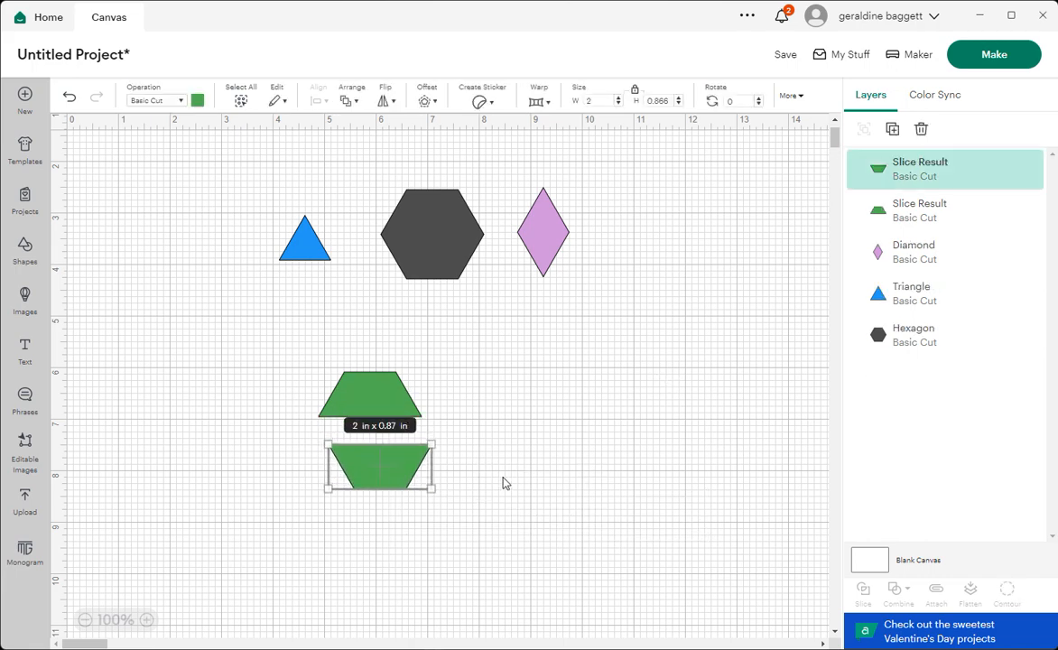
click(408, 404)
key(Delete)
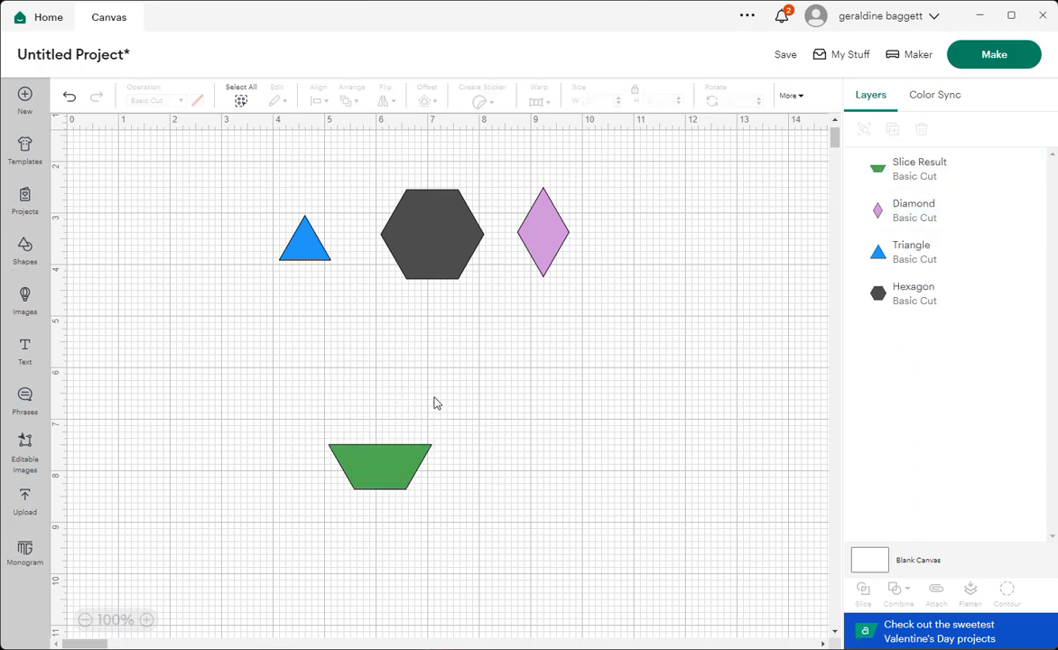
click(379, 469)
drag(402, 476, 458, 402)
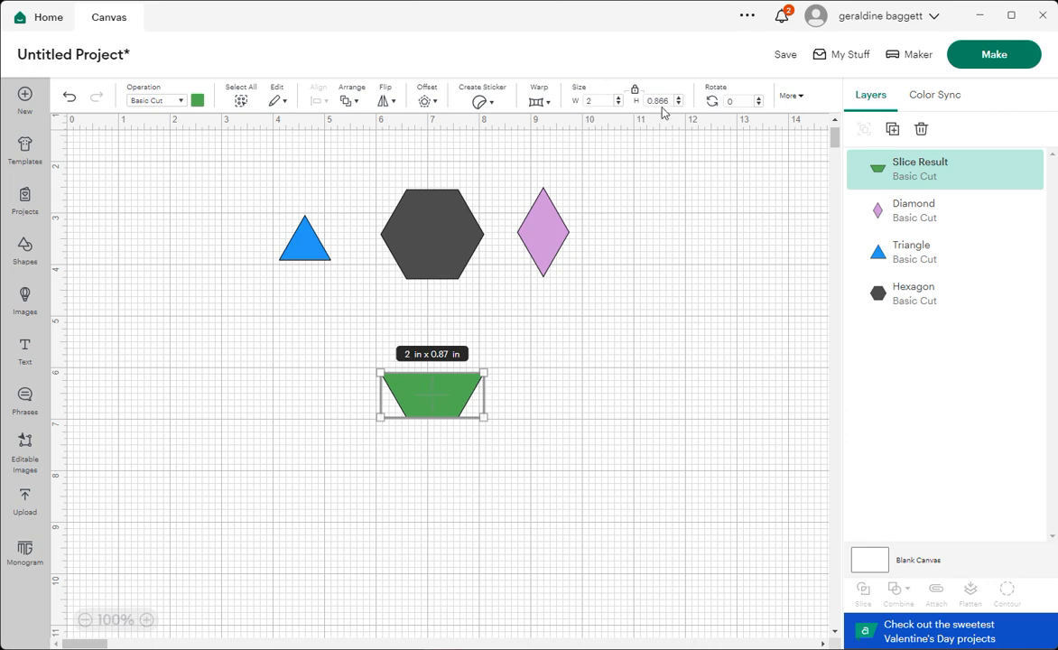
- Undo the green trapezoid's stray vertical resize and place it below the blue triangle
drag(454, 406, 460, 336)
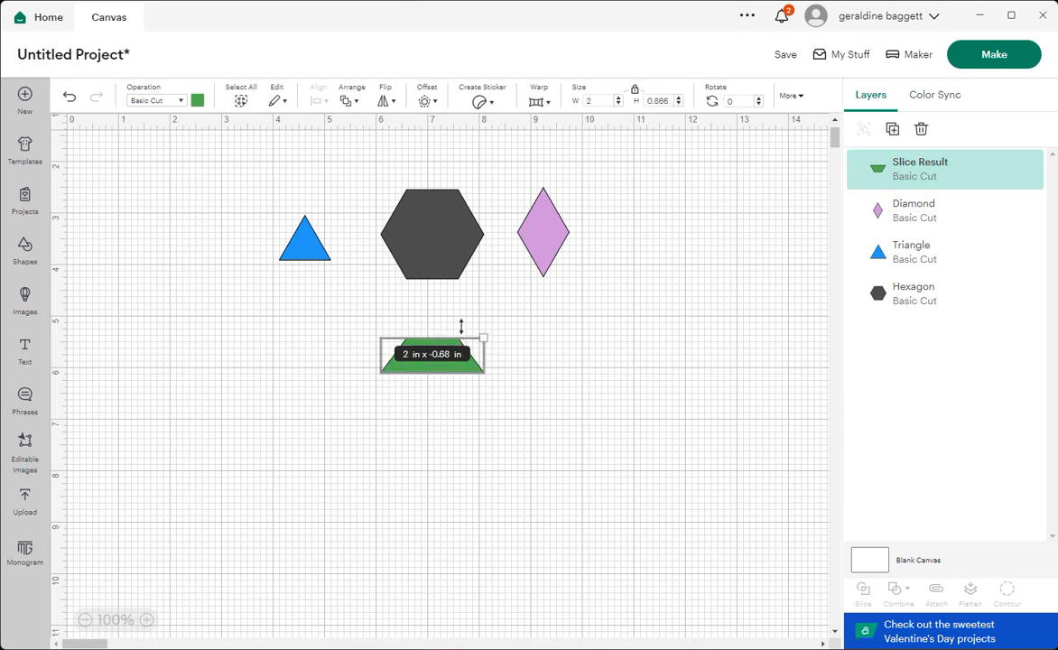
click(70, 98)
drag(447, 400, 352, 357)
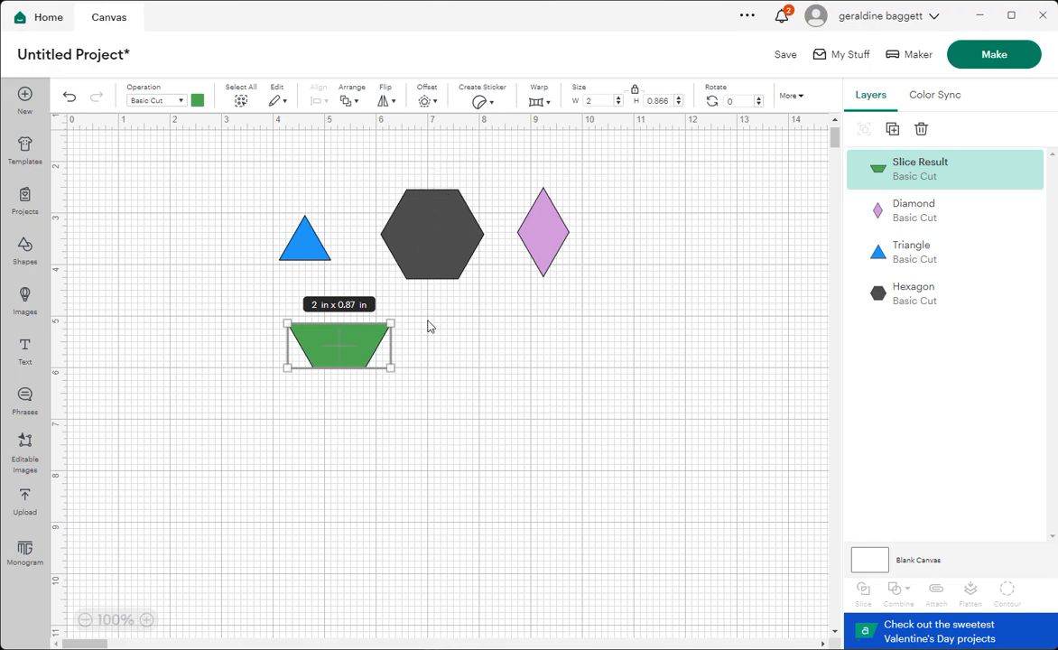
- Duplicate the dark gray hexagon, recolor the copy dark red and move it to the empty area below the diamond
click(451, 260)
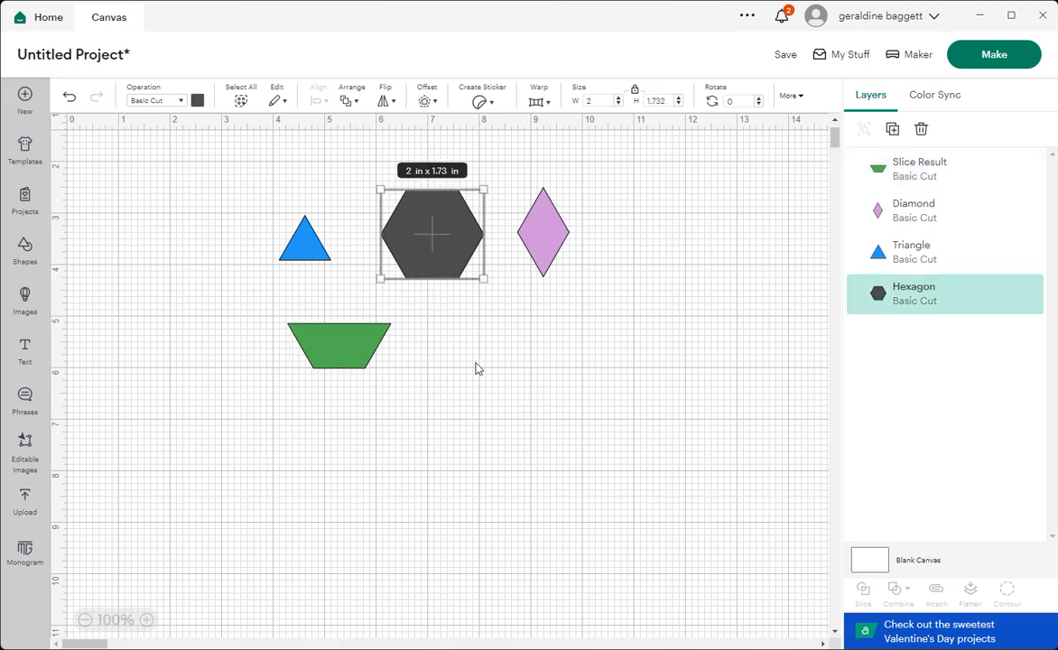
key(ctrl+d)
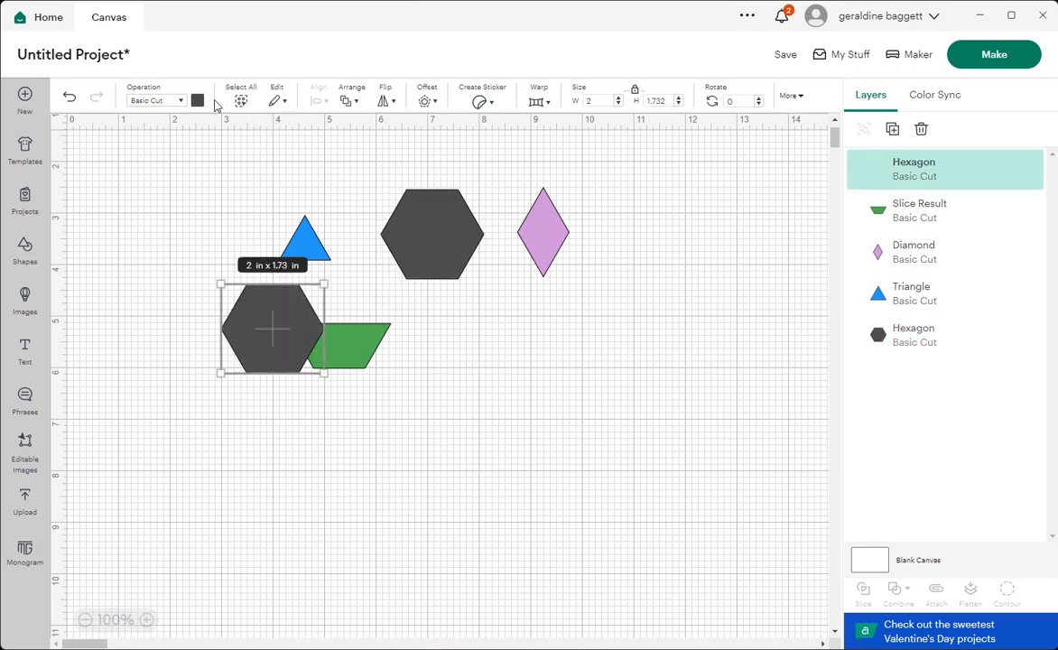
click(197, 100)
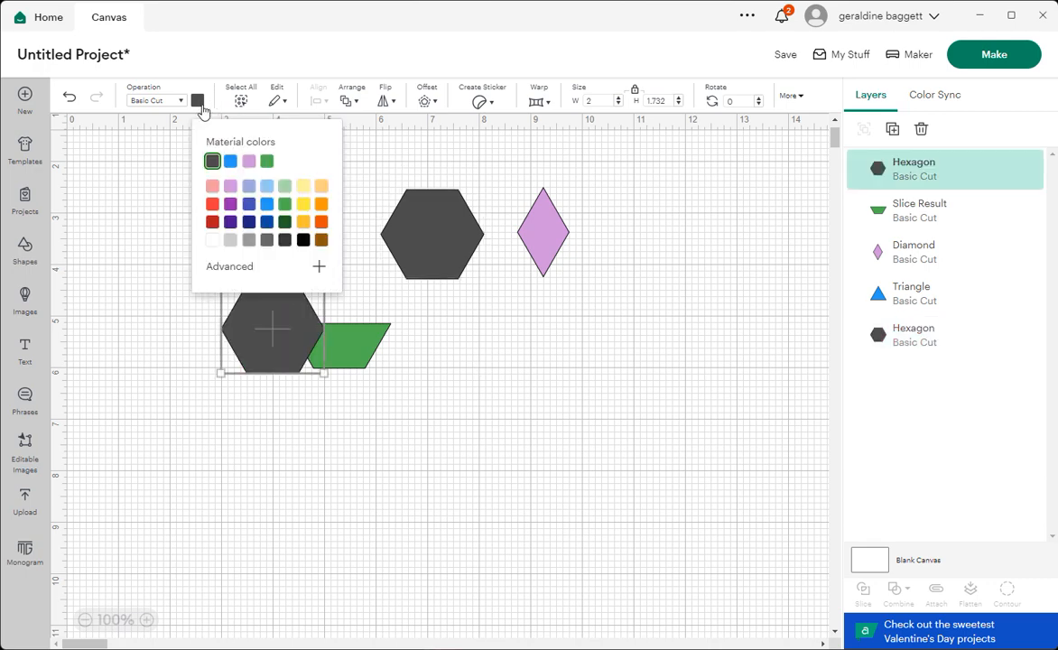
click(213, 221)
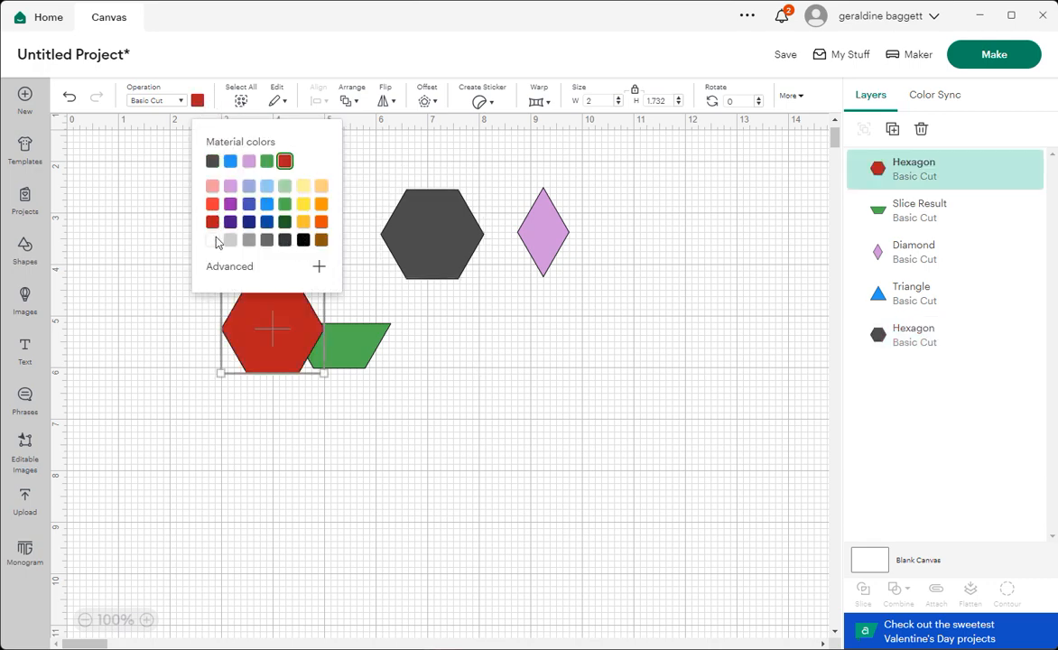
drag(284, 351, 602, 439)
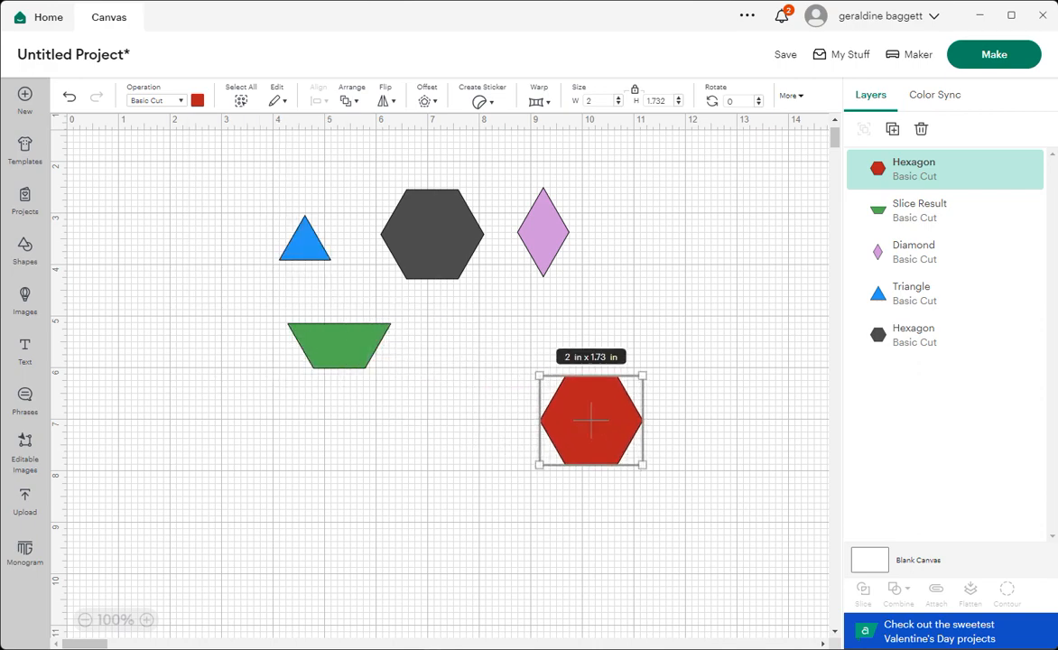
- Add a square stretched to about 4.68 in tall beside the green trapezoid, and move the red hexagon closer to the trapezoid
click(24, 248)
click(206, 330)
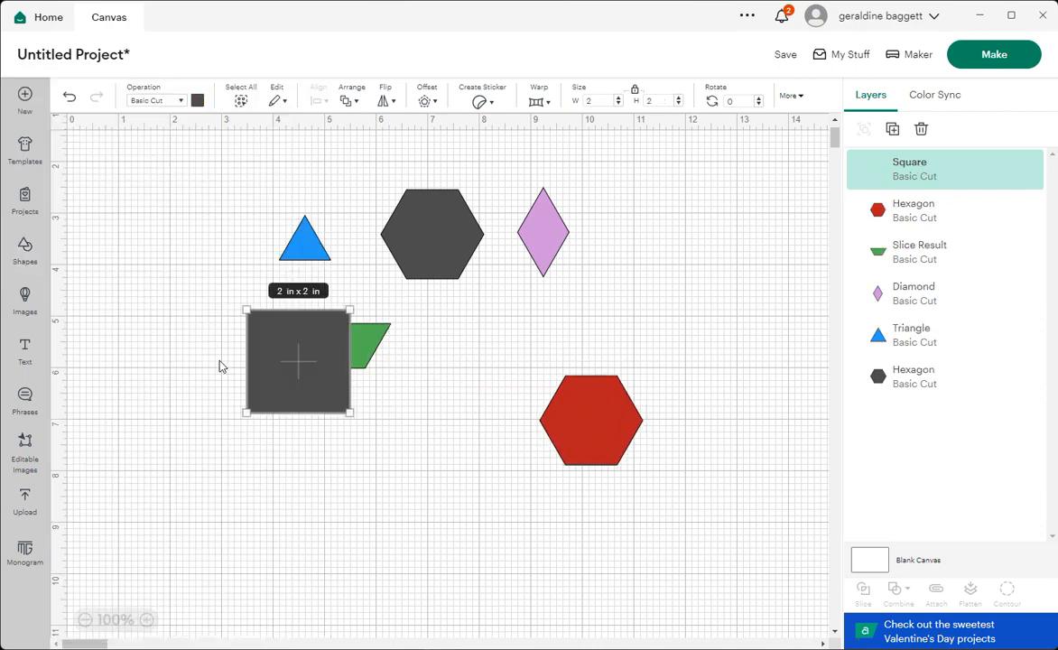
drag(312, 414, 312, 551)
drag(325, 440, 227, 435)
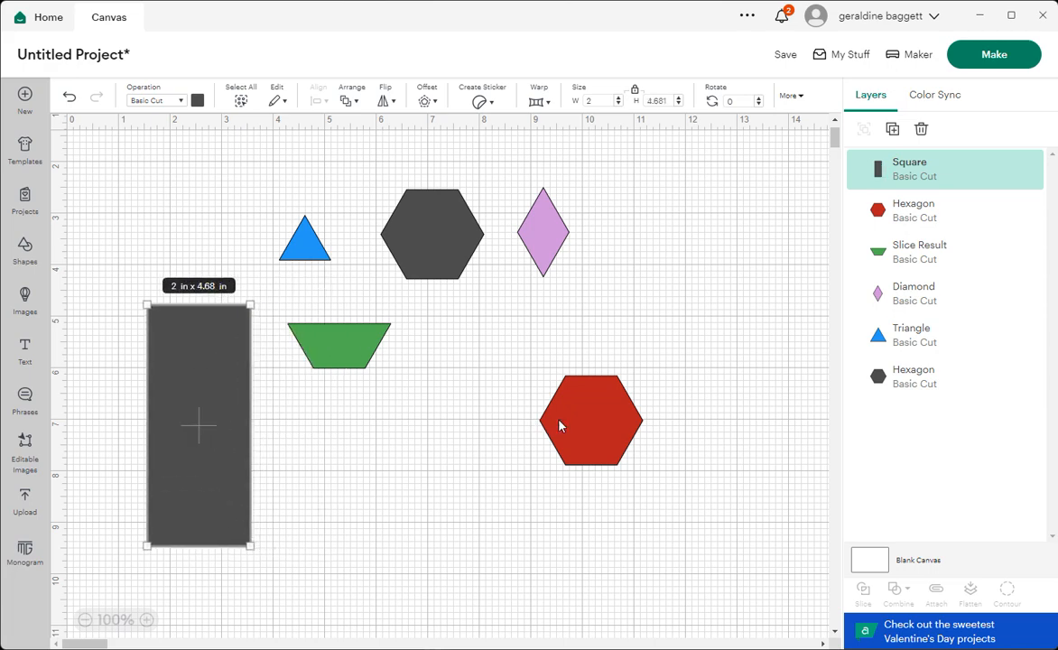
drag(560, 427, 497, 427)
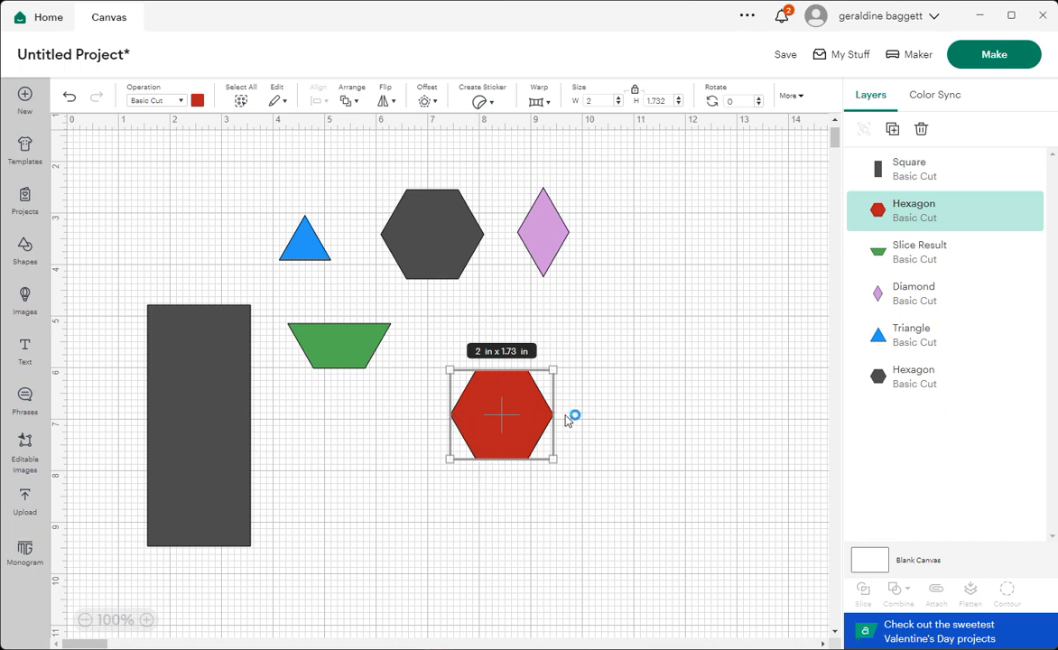
- Unlock the tall rectangle's proportions and set its width to 1 in
click(161, 330)
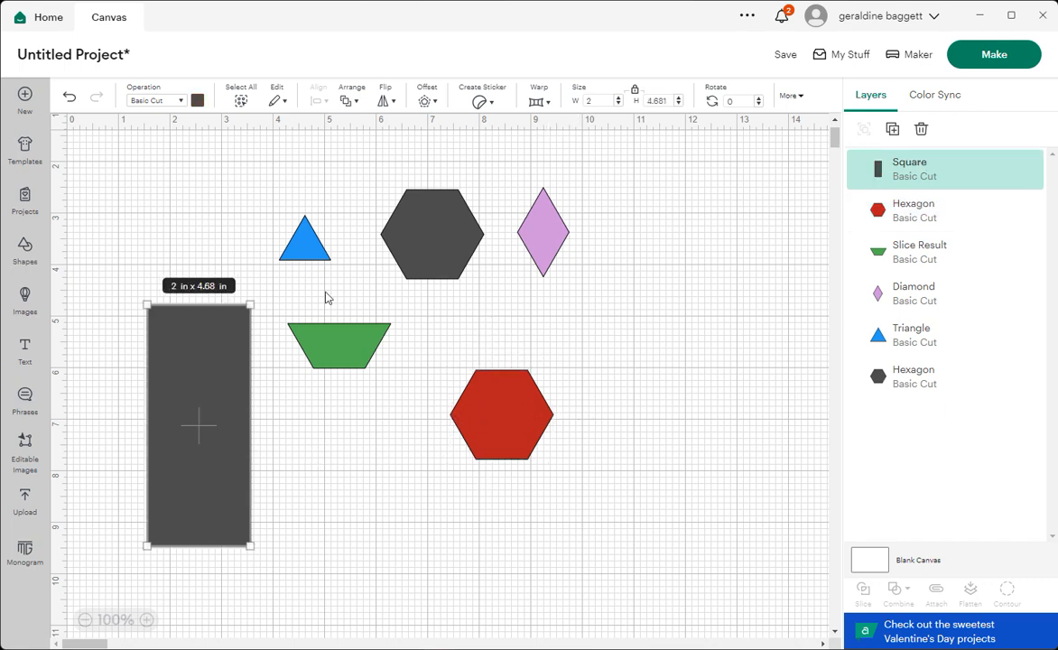
click(635, 93)
click(588, 100)
text(1)
key(Return)
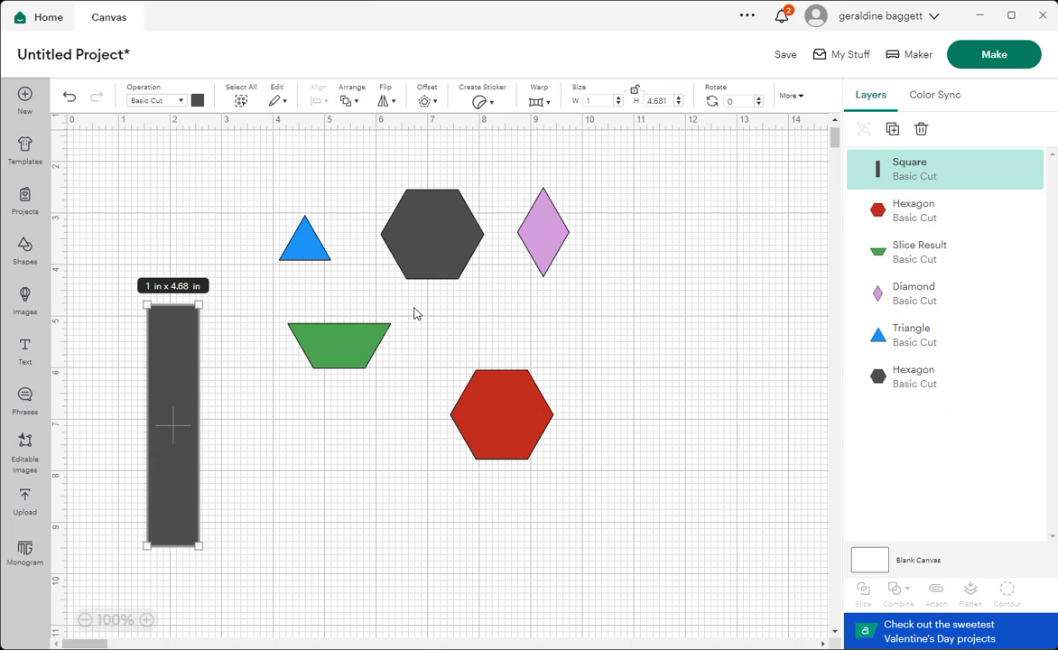
- Place the rectangle over the red hexagon, align their right edges and slice the hexagon in half vertically
drag(176, 530, 550, 545)
drag(441, 379, 550, 447)
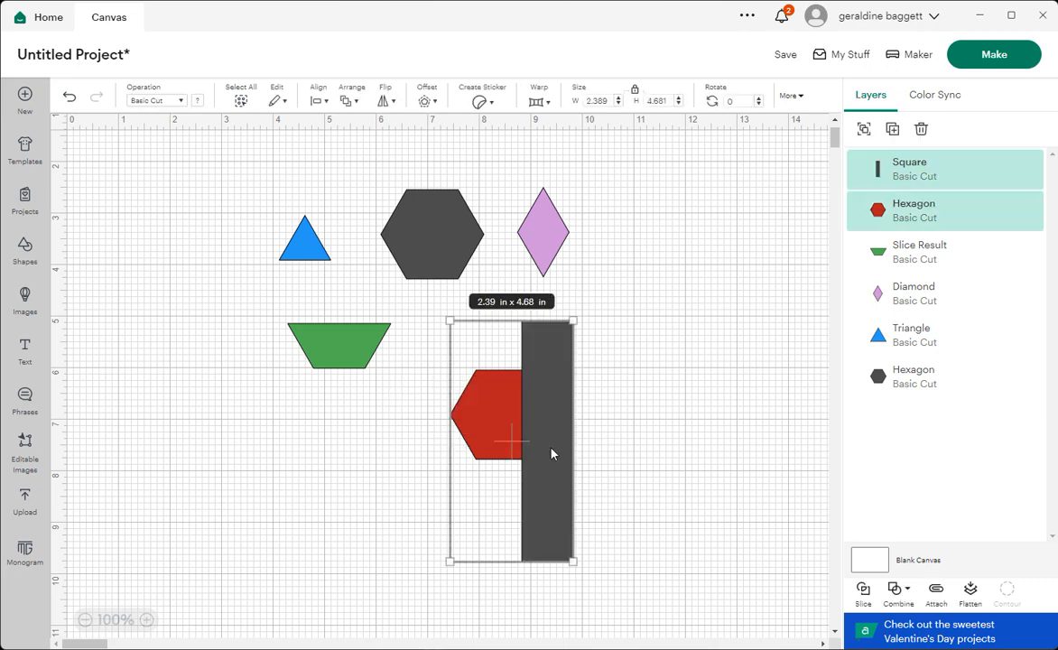
click(325, 104)
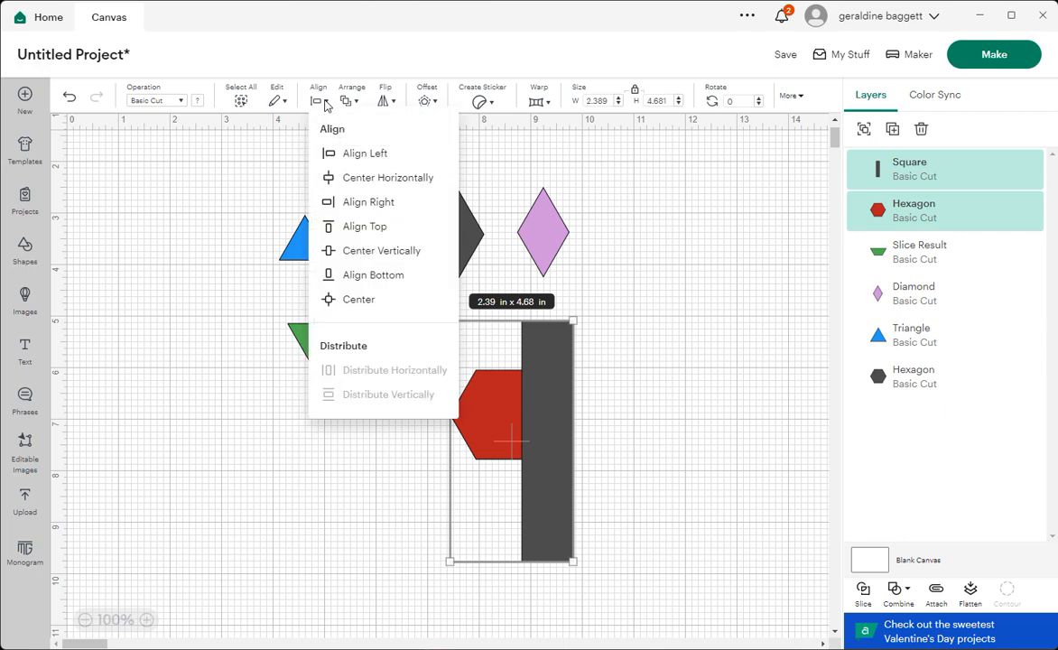
click(361, 203)
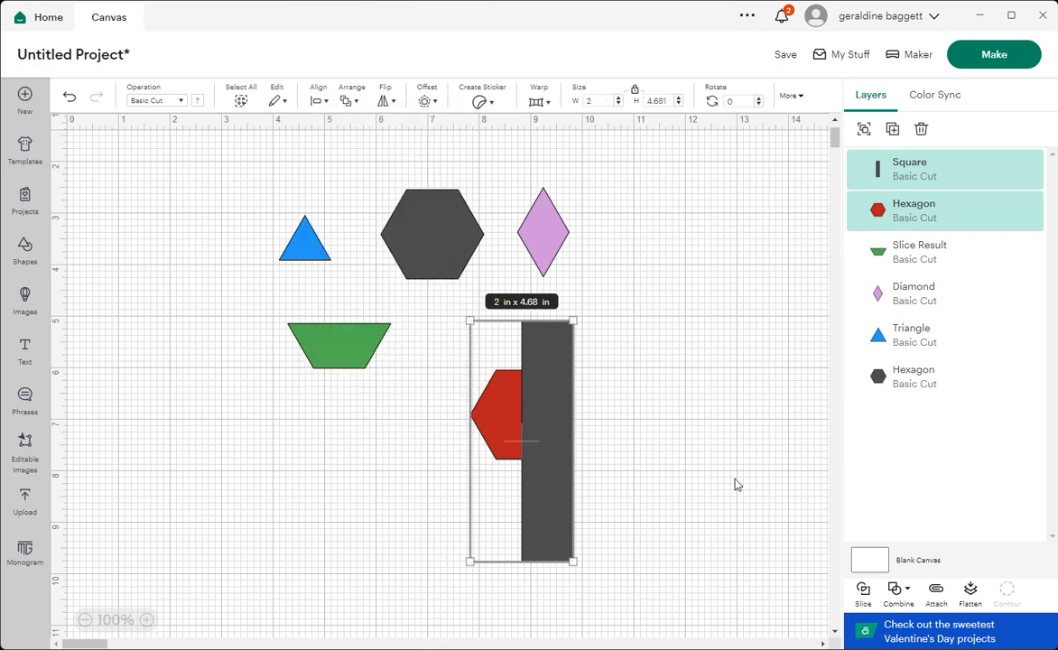
click(864, 592)
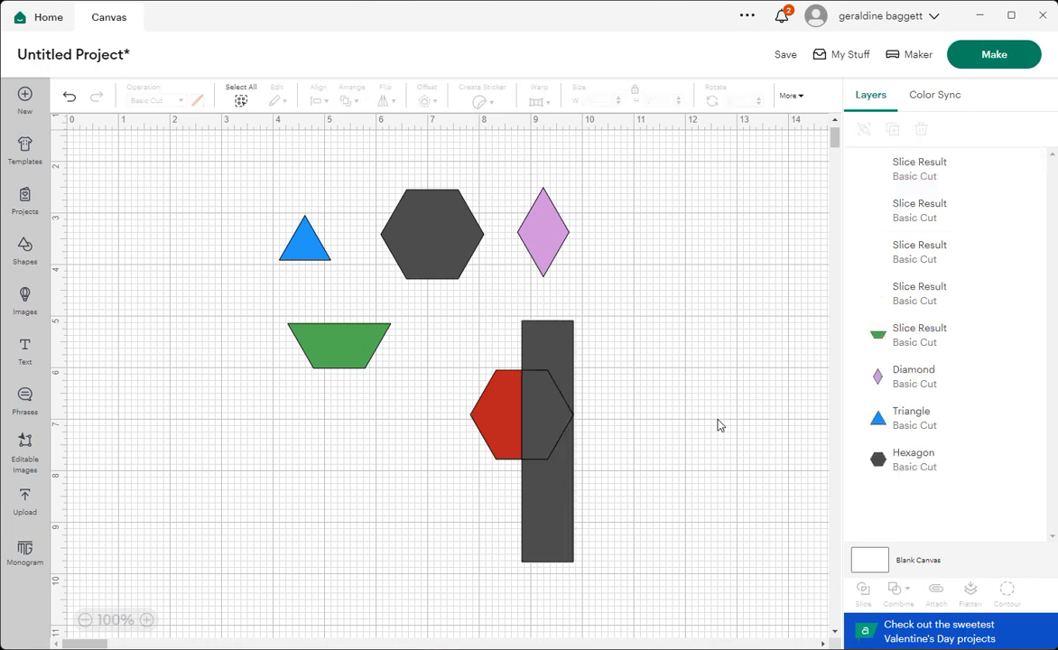
- Delete the rectangle remnant and both overlapping slice results on the red hexagon's right half
drag(553, 503, 679, 467)
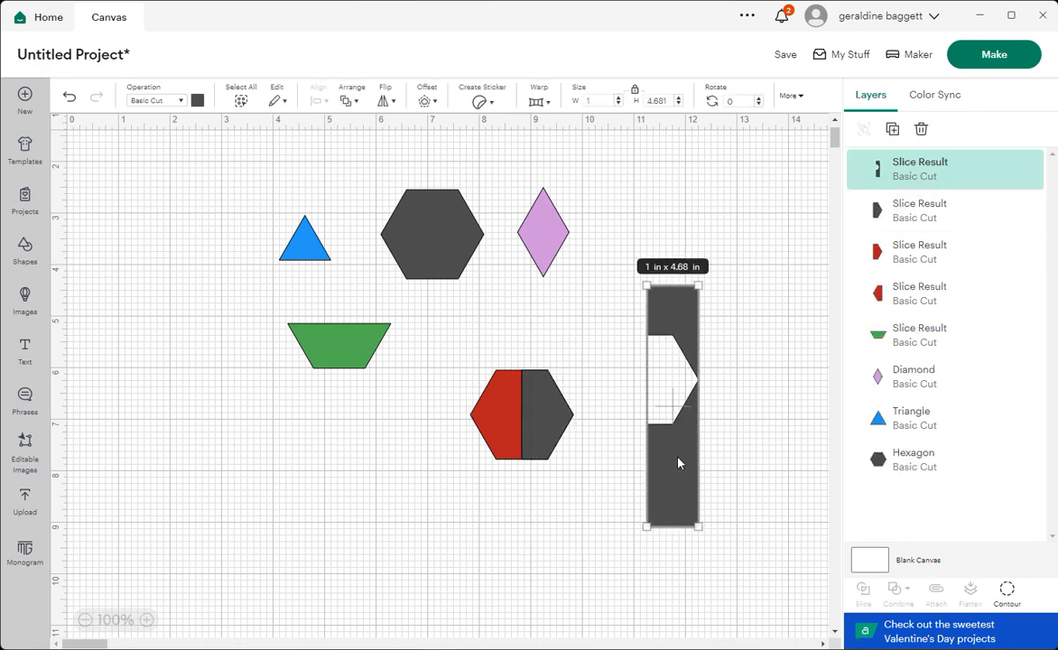
key(Delete)
click(551, 427)
key(Delete)
click(555, 433)
key(Delete)
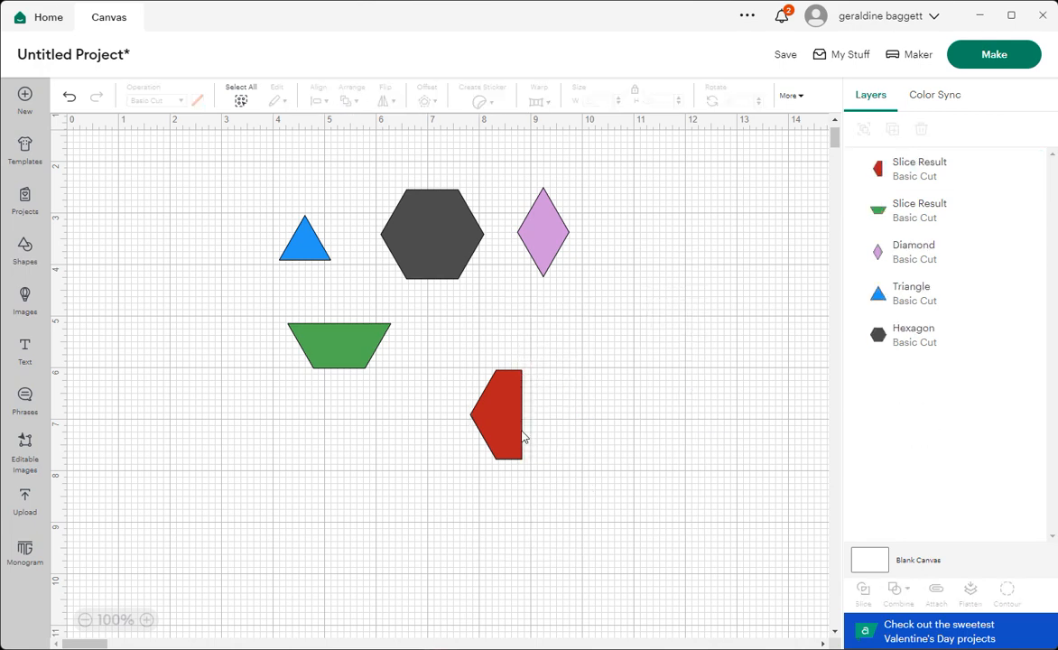
- Move the remaining red half-hexagon beneath the dark gray hexagon, beside the green trapezoid
click(511, 432)
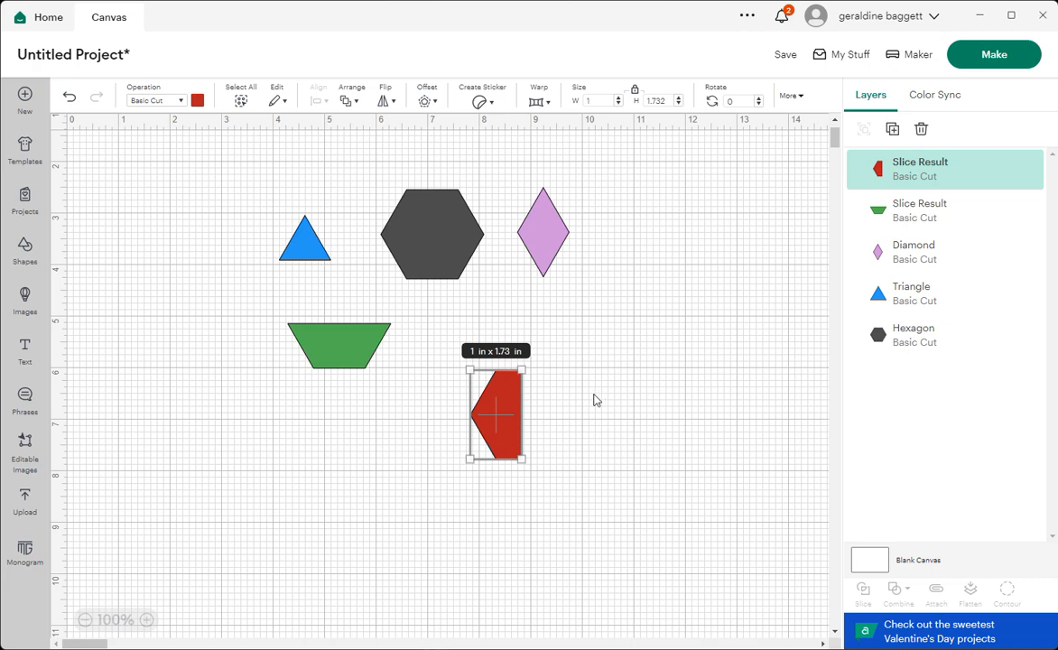
click(333, 354)
drag(496, 433, 468, 374)
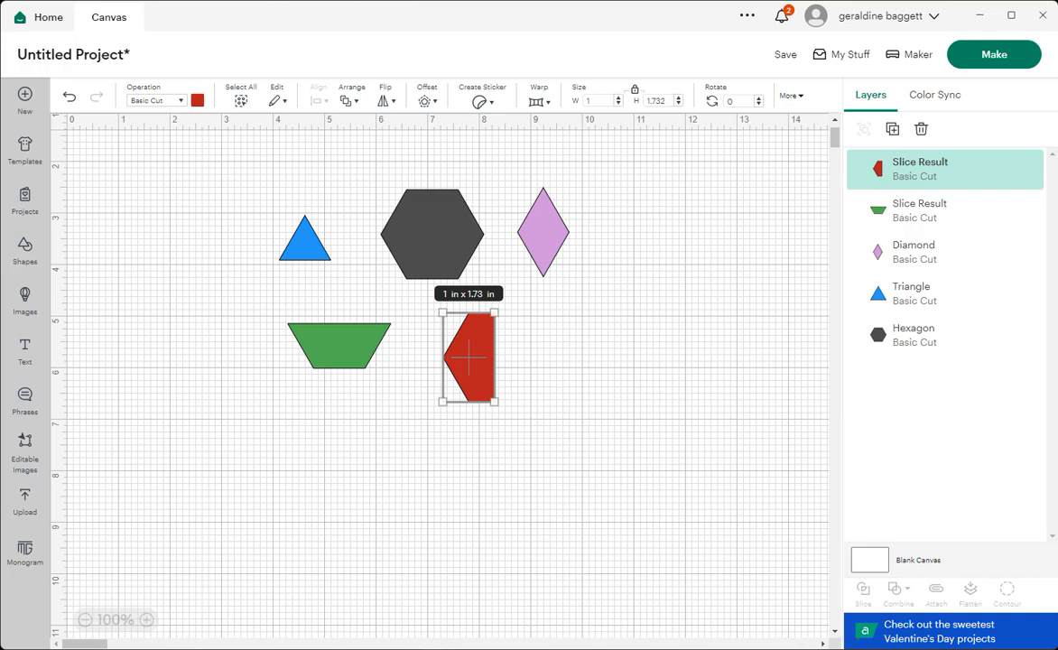
- Review the 1 in hexagon dimensions in the Omni hexagon calculator, and return to the Cricut canvas with nothing selected
drag(1057, 27, 829, 40)
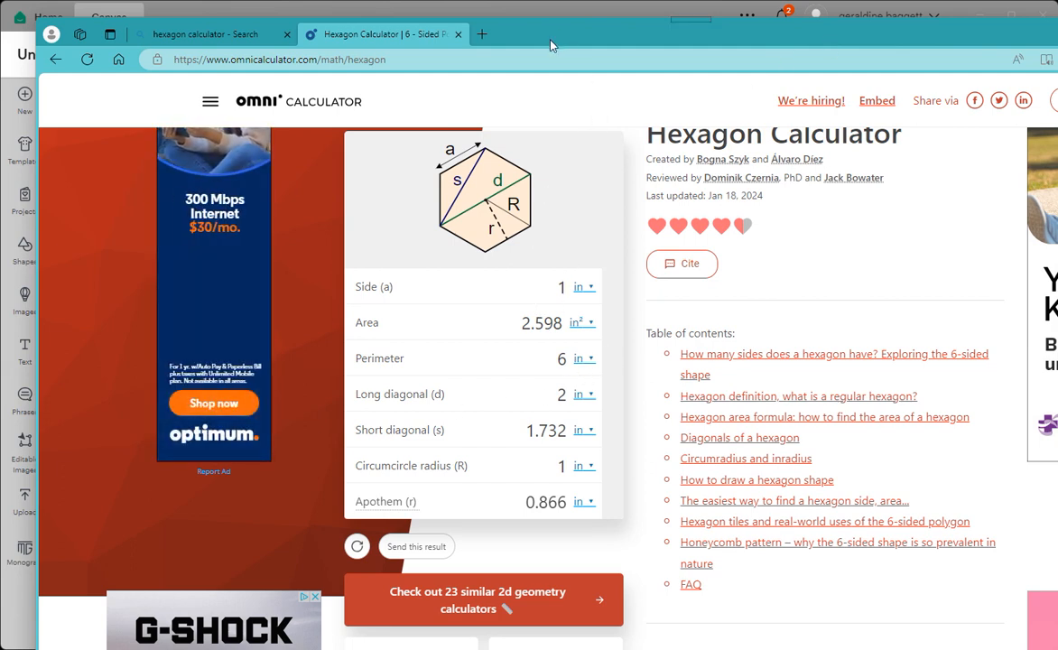
drag(504, 36, 1057, 60)
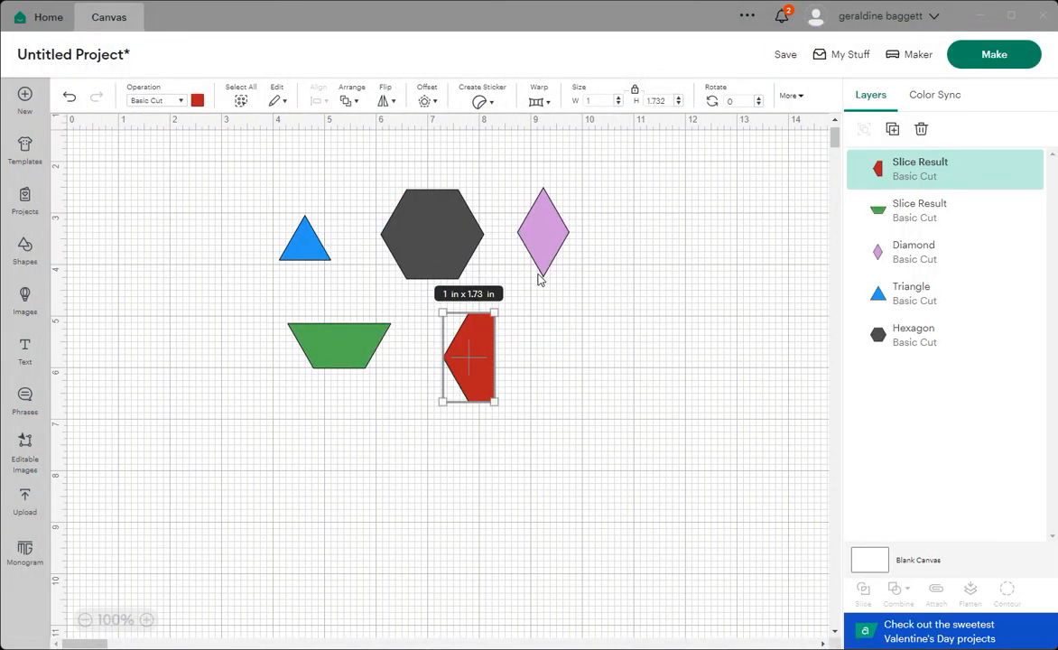
click(304, 190)
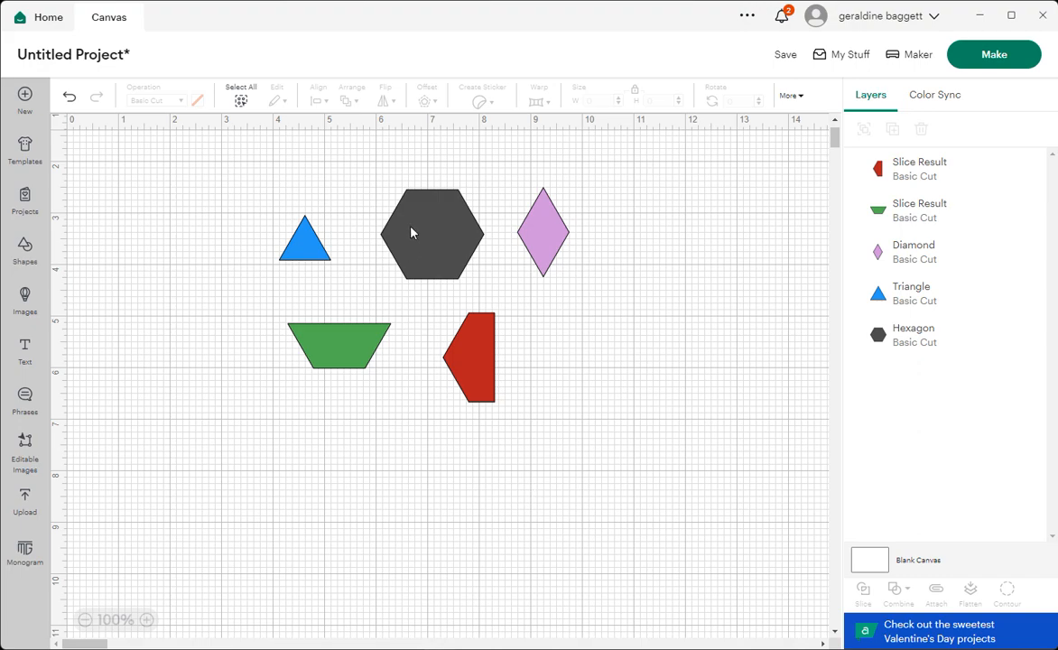